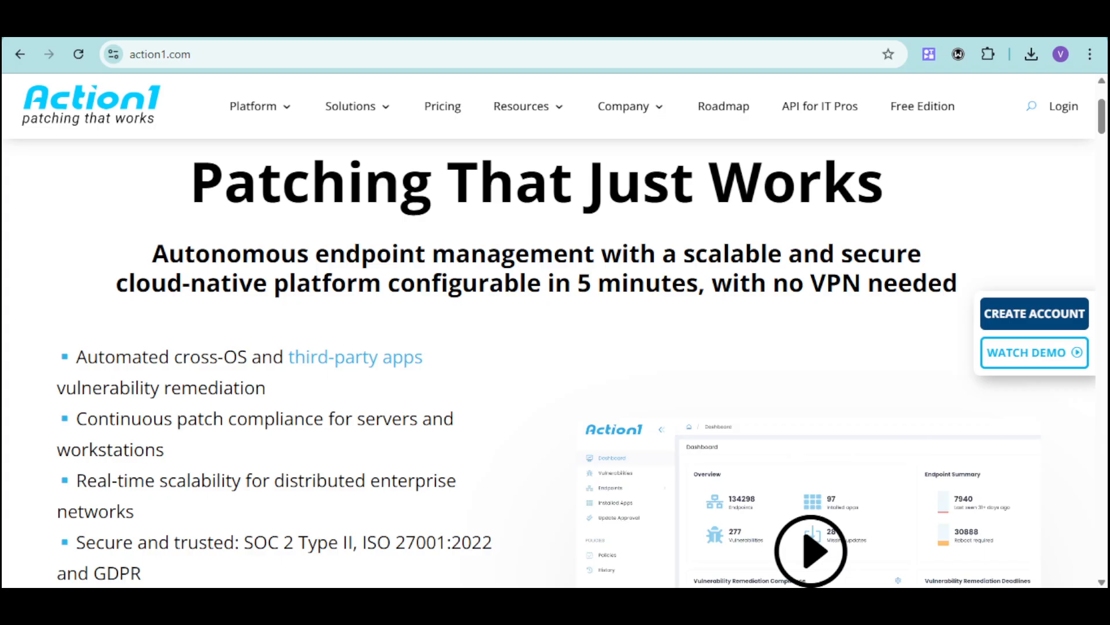
# - Examine the Action1 home page's overview, patching and vulnerability management sections
pyautogui.scroll(-2, 635, 459)
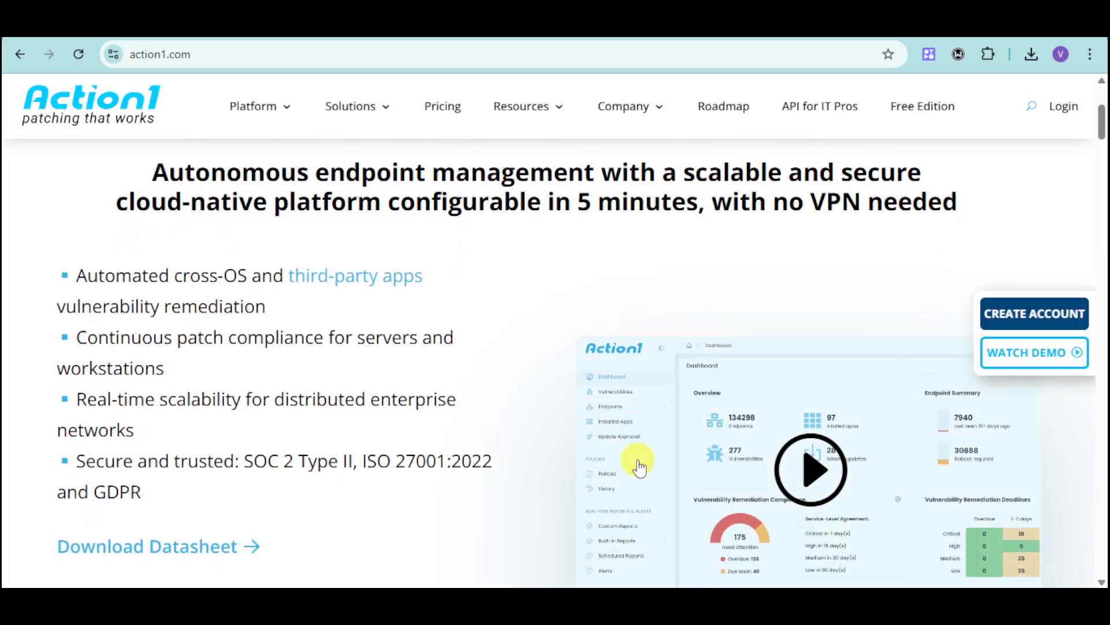
pyautogui.scroll(-1, 636, 463)
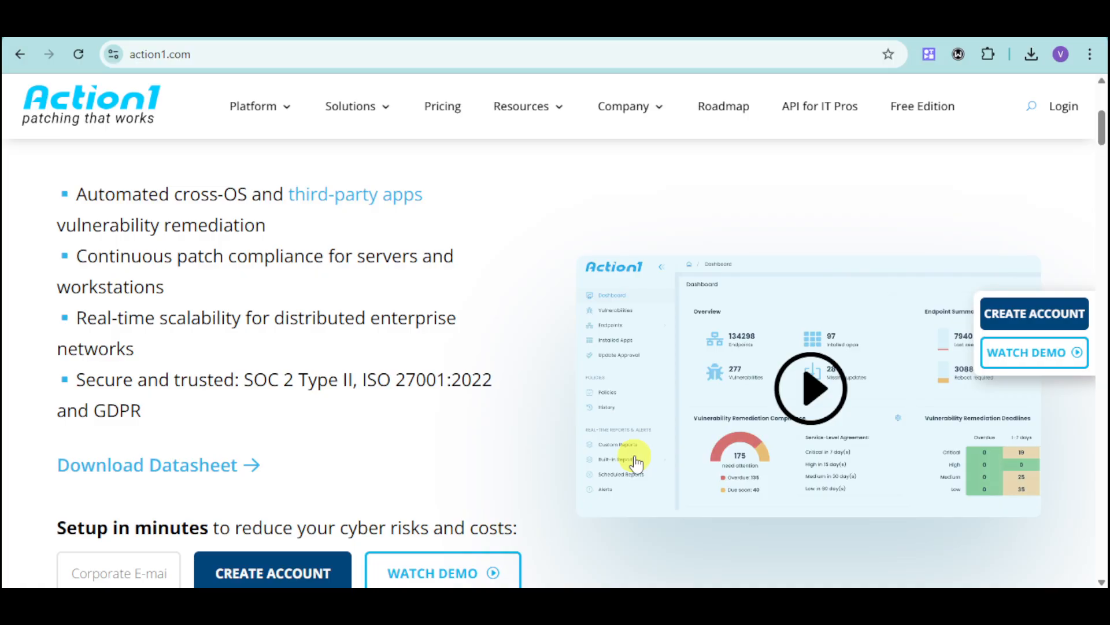
pyautogui.scroll(-3, 590, 463)
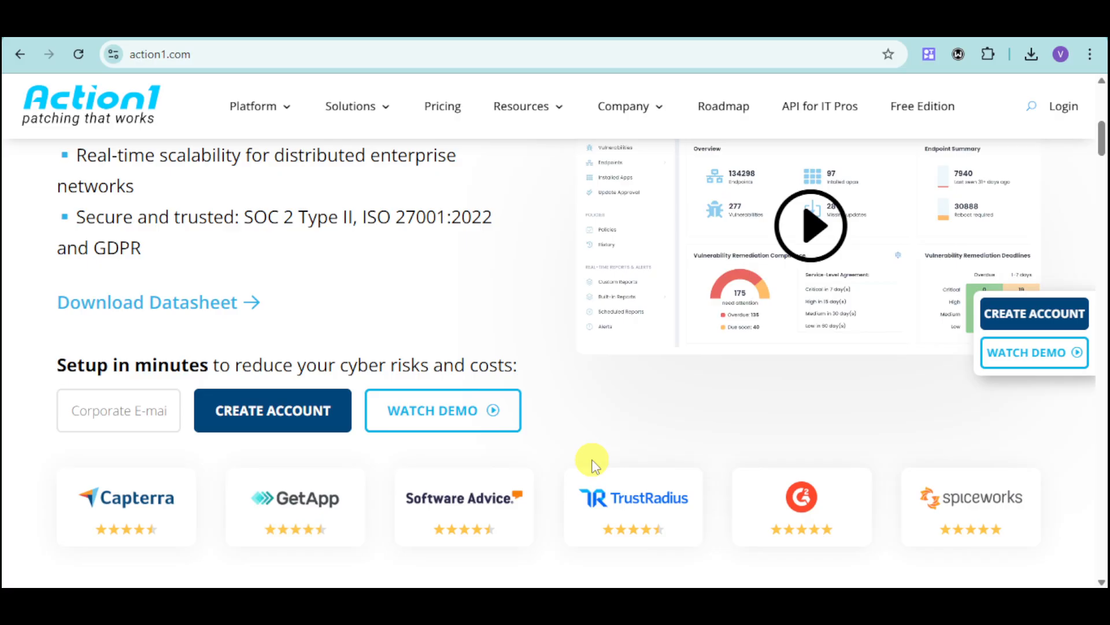
pyautogui.scroll(-4, 591, 463)
pyautogui.scroll(-3, 592, 463)
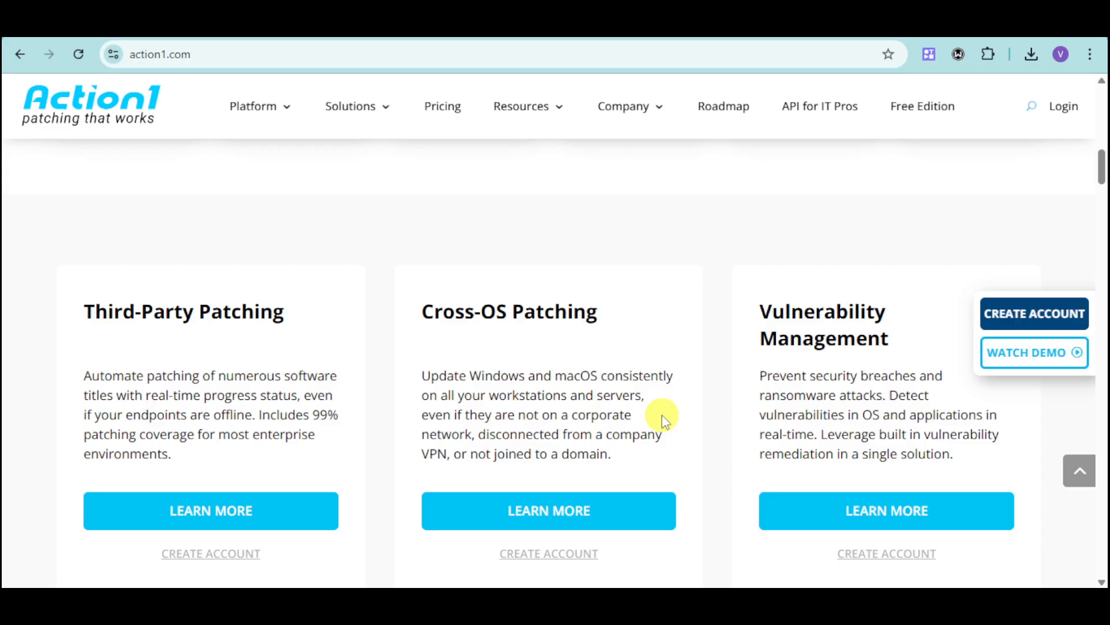
pyautogui.scroll(-3, 663, 417)
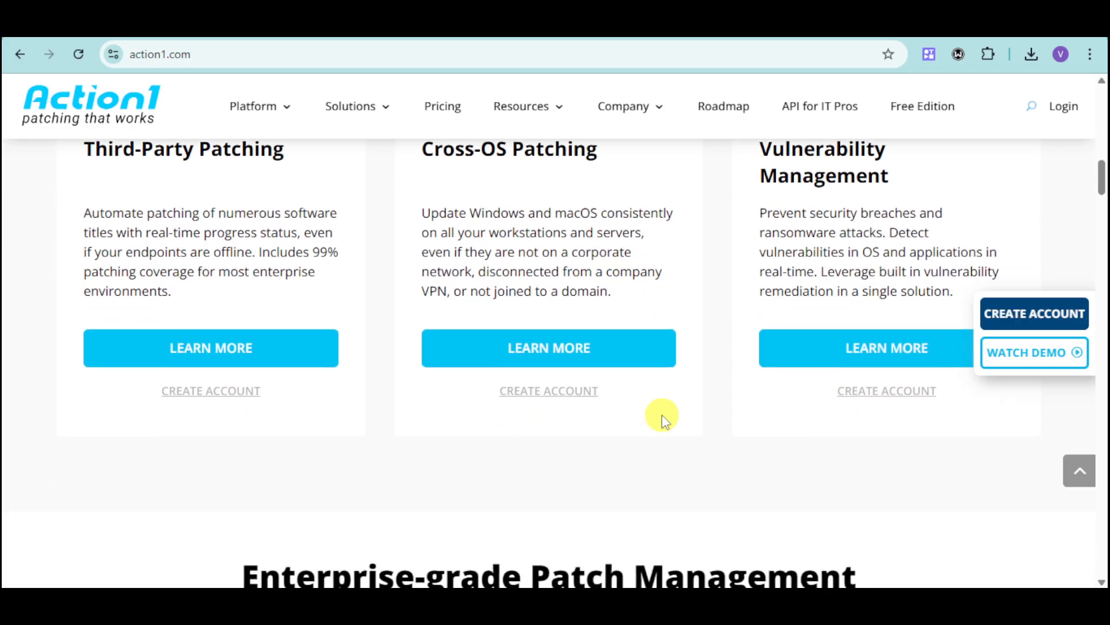
pyautogui.scroll(-3, 663, 417)
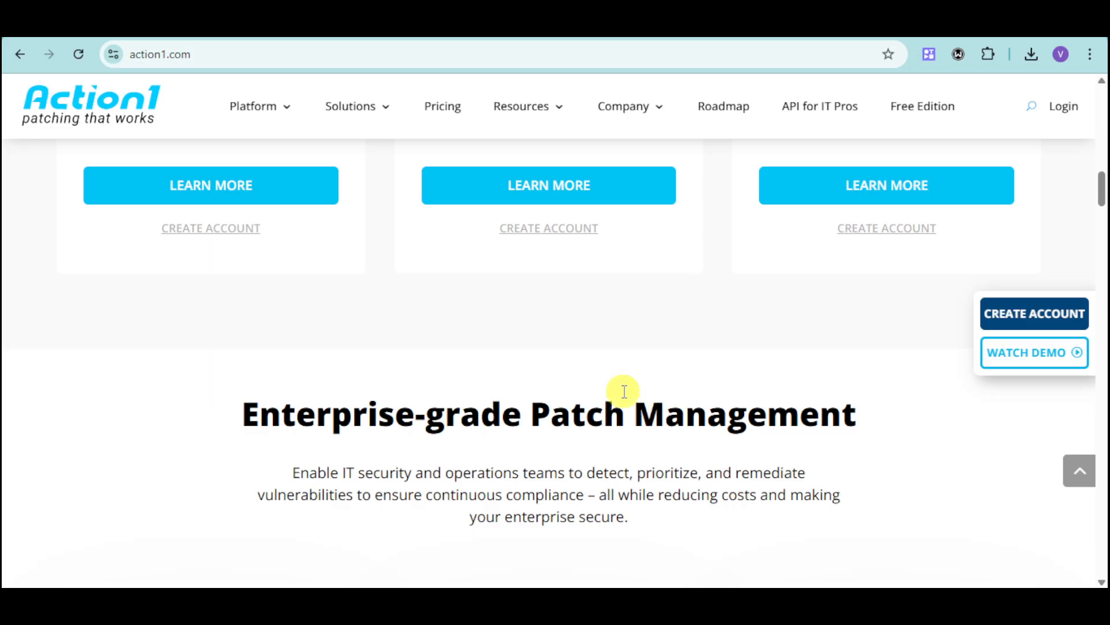
pyautogui.scroll(10, 441, 396)
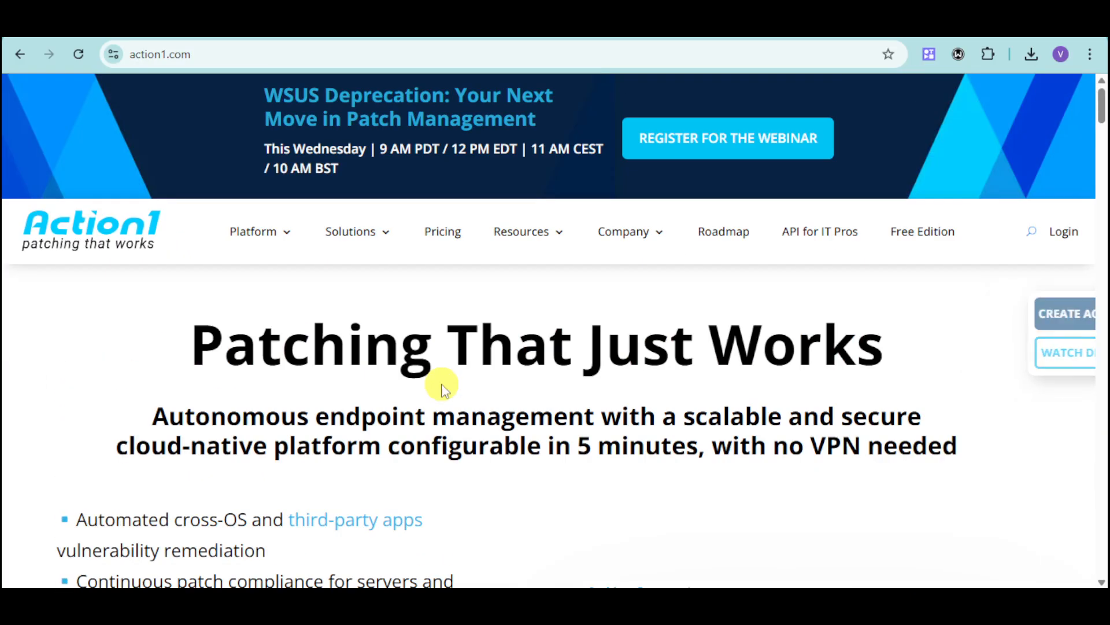
pyautogui.scroll(-2, 474, 373)
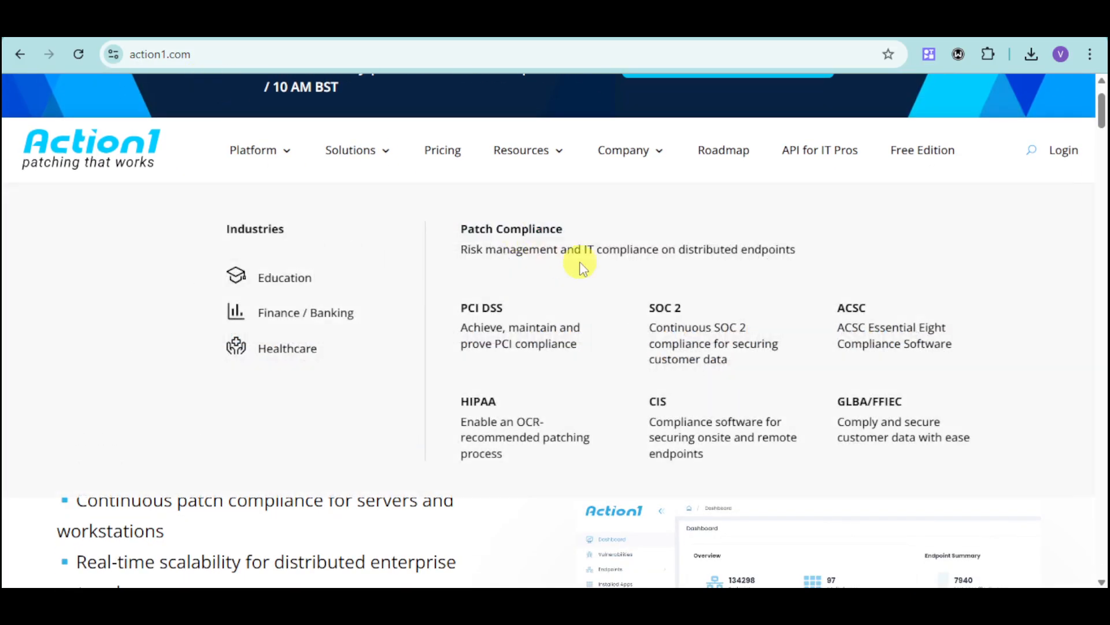
# - Open the Free Edition page and look over its free patch management offer
pyautogui.click(949, 161)
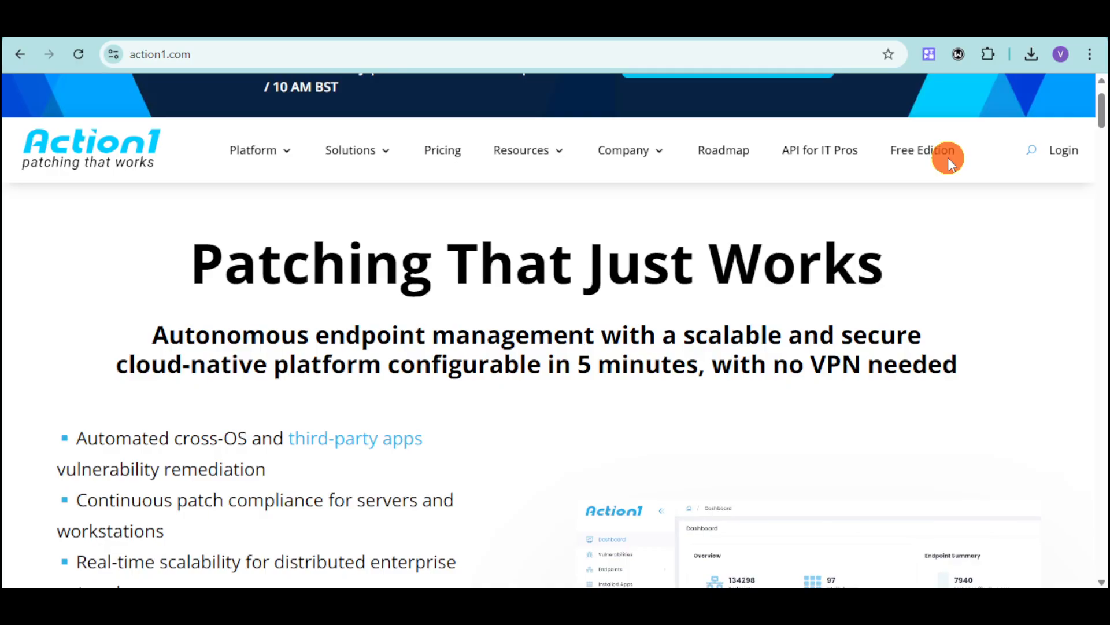
pyautogui.click(934, 156)
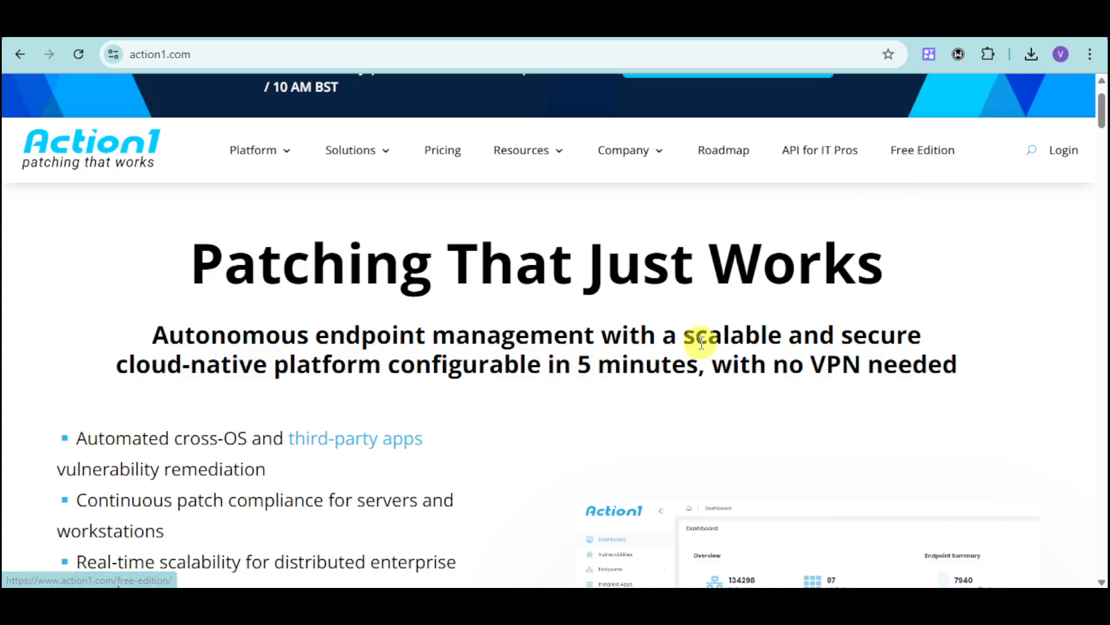
pyautogui.click(921, 150)
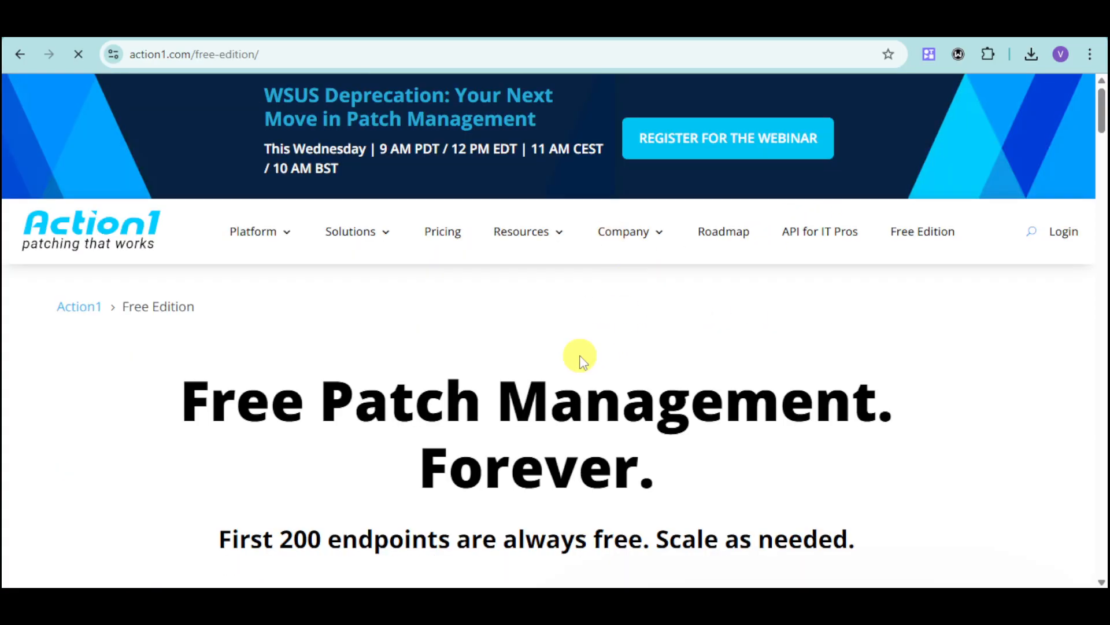
pyautogui.scroll(-6, 581, 359)
pyautogui.scroll(6, 776, 392)
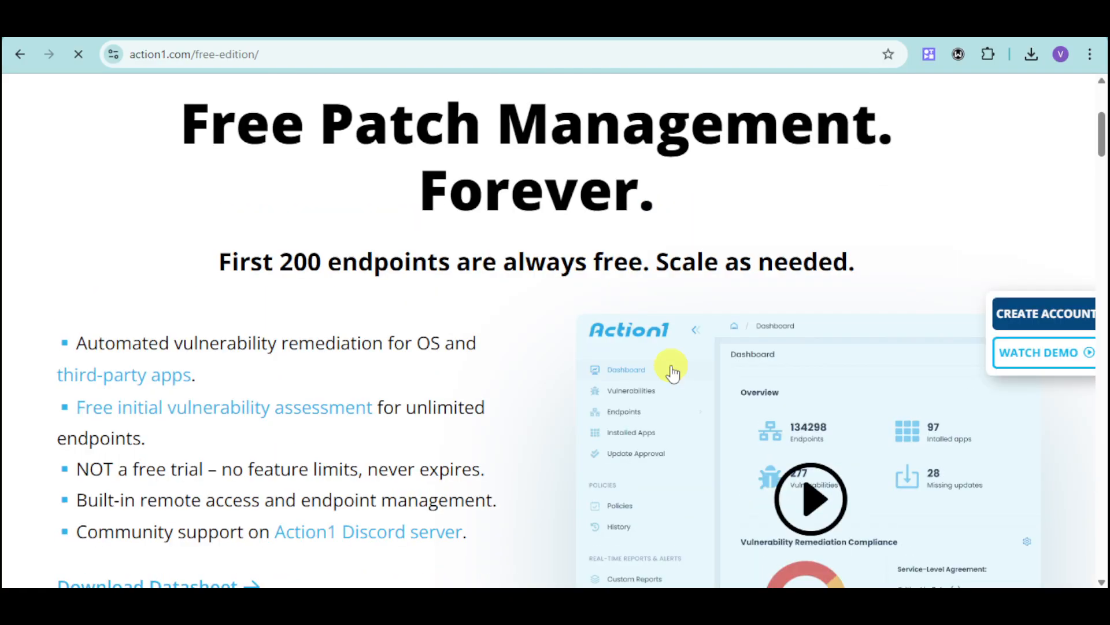
# - Open the account creation form from the Free Edition page, and leave it after viewing
pyautogui.scroll(-8, 670, 370)
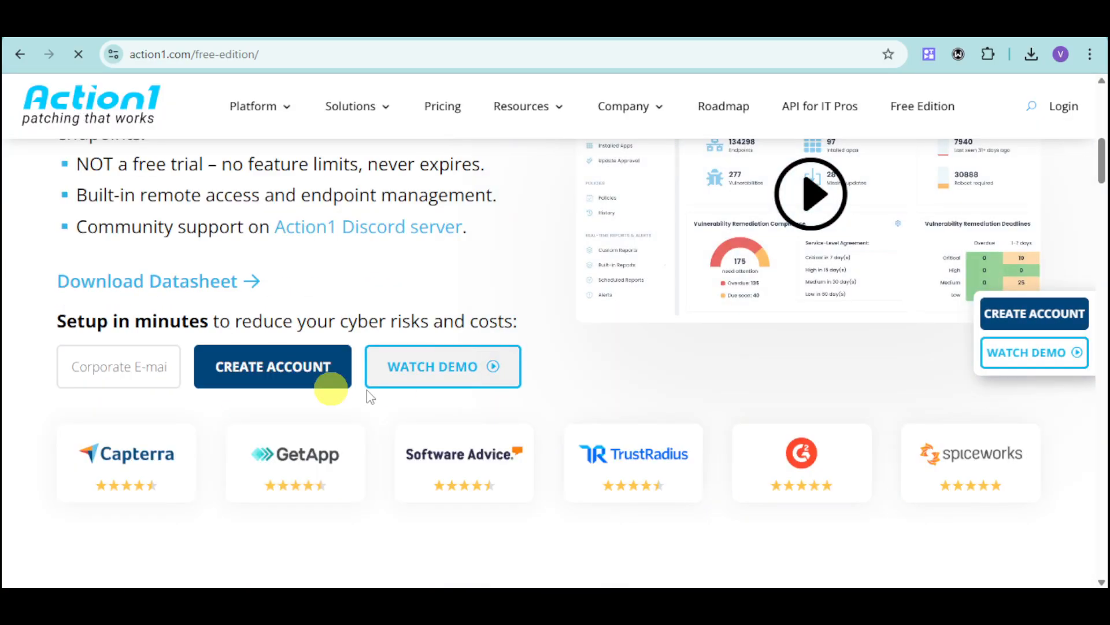
pyautogui.click(292, 365)
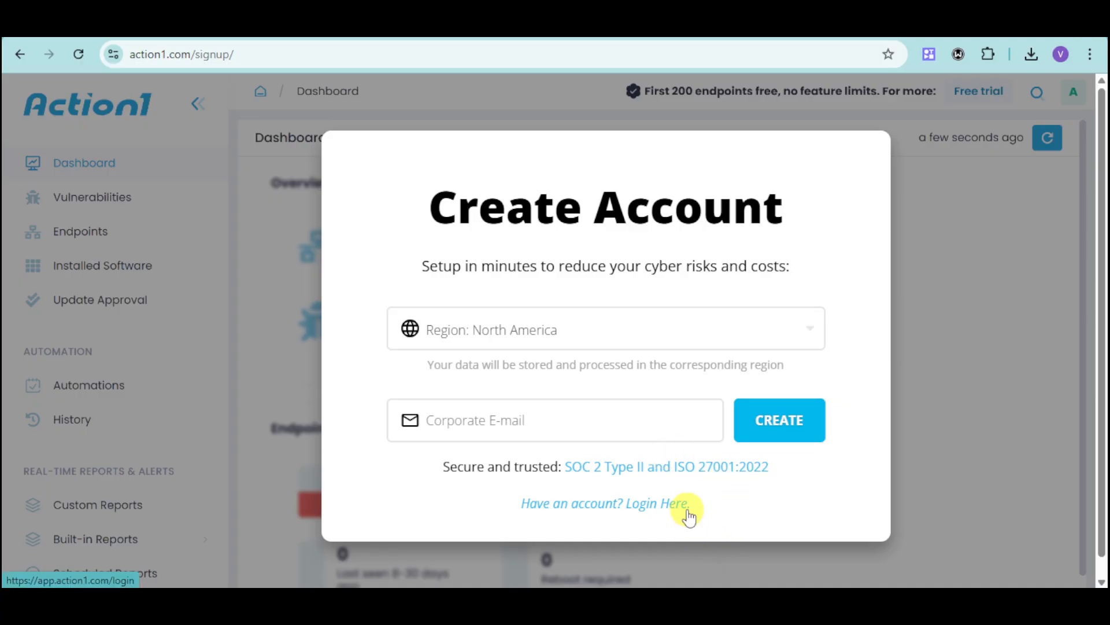
pyautogui.hotkey('alt', 'Left')
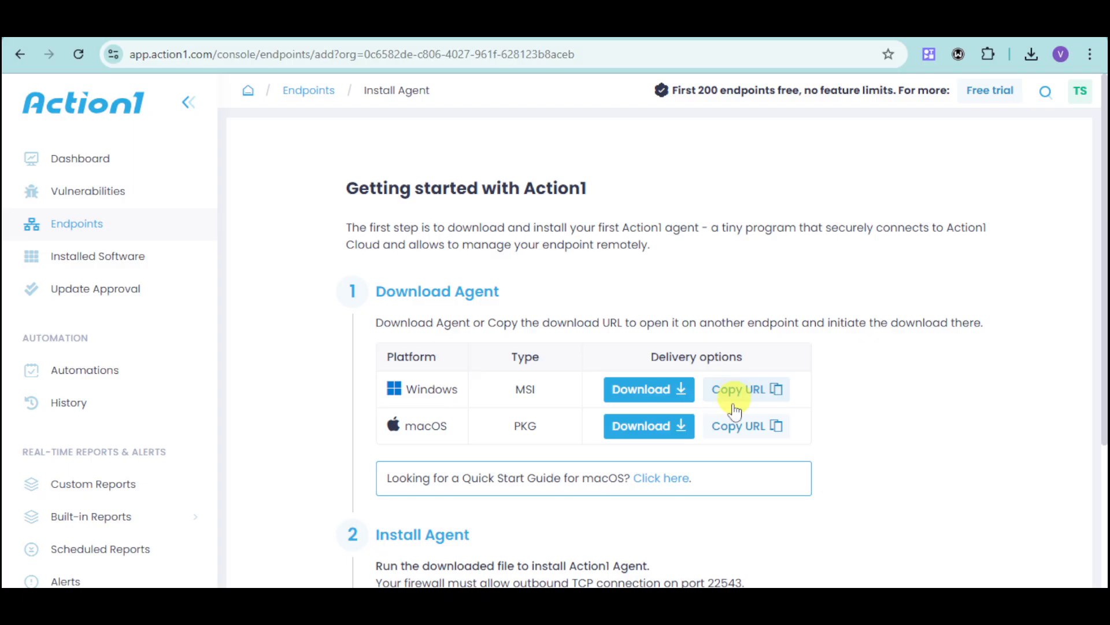
# - Show the downloaded action1_agent installer in the Music folder, and start managing the connected endpoint from the Install Agent page
pyautogui.click(524, 611)
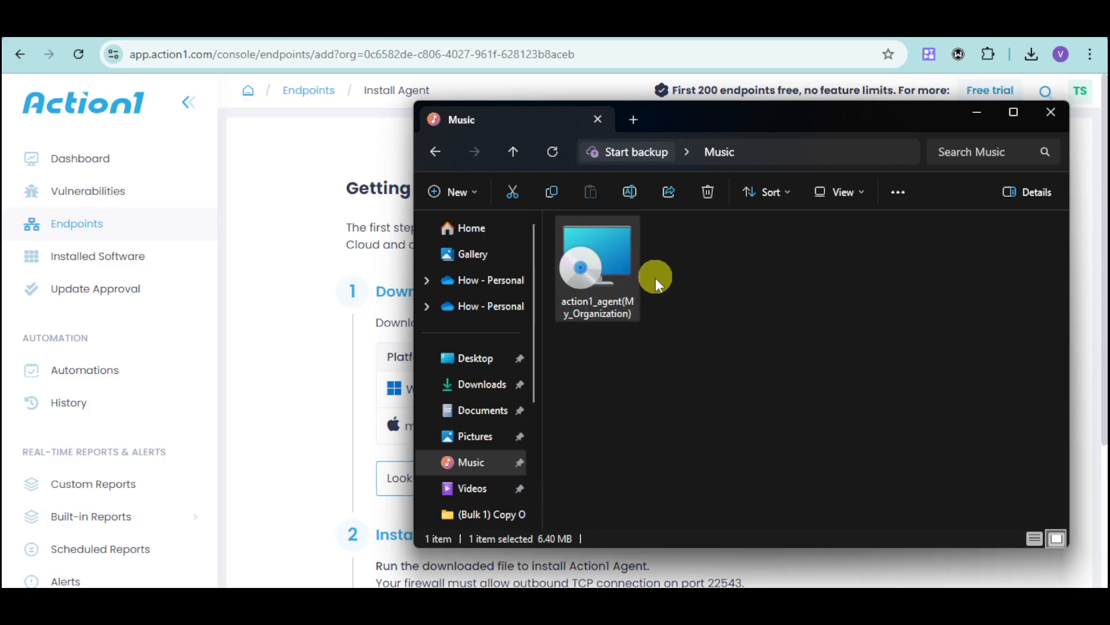
pyautogui.click(409, 406)
pyautogui.scroll(-3, 540, 435)
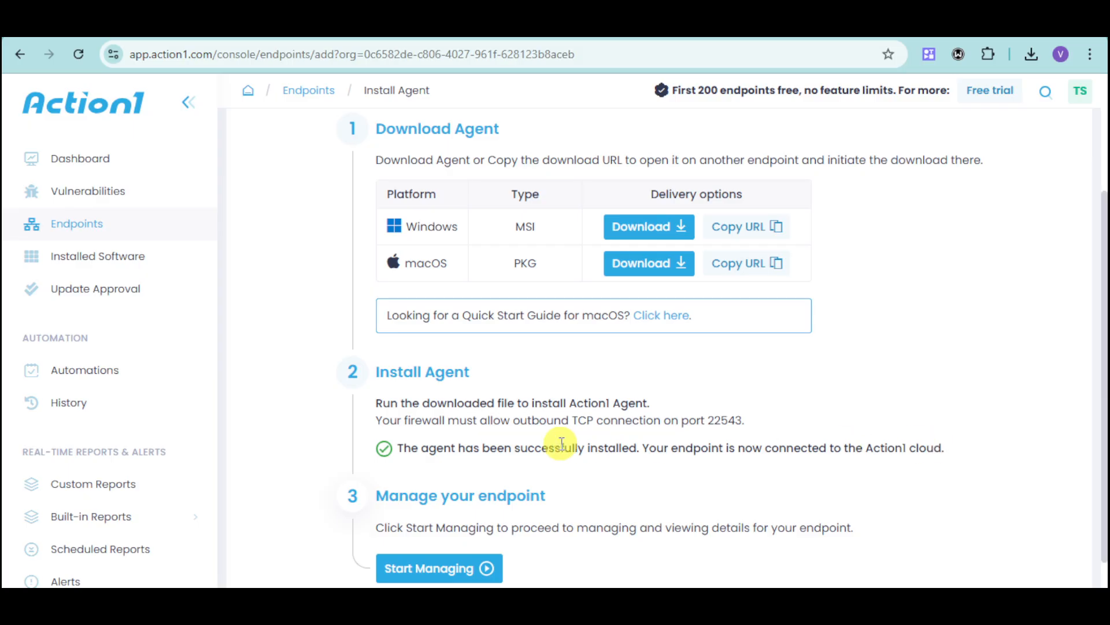
pyautogui.scroll(-1, 555, 448)
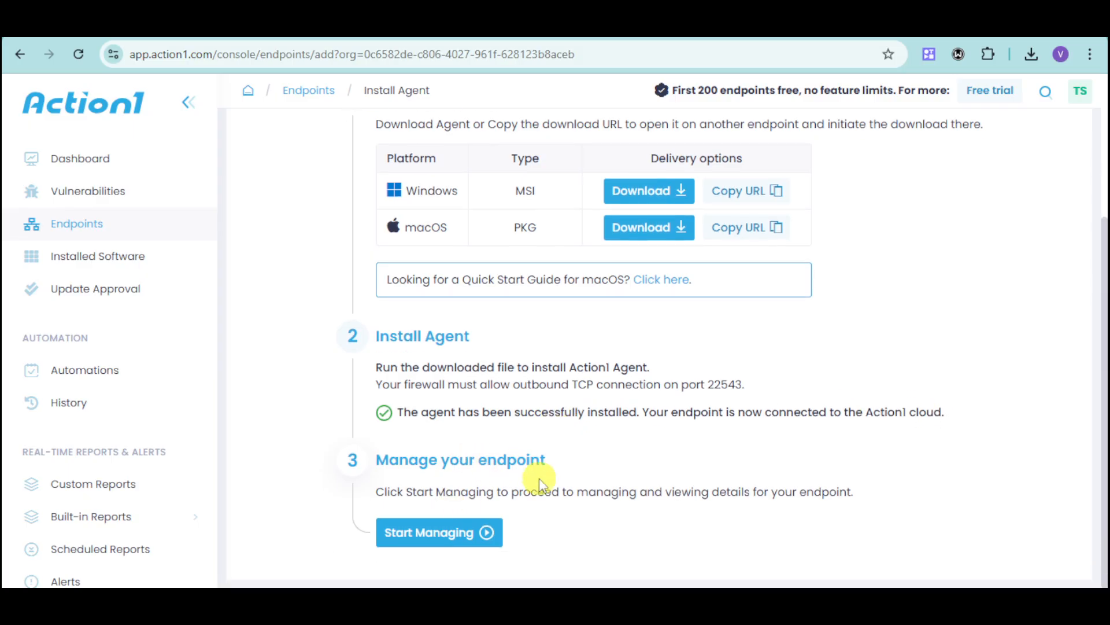
pyautogui.click(453, 531)
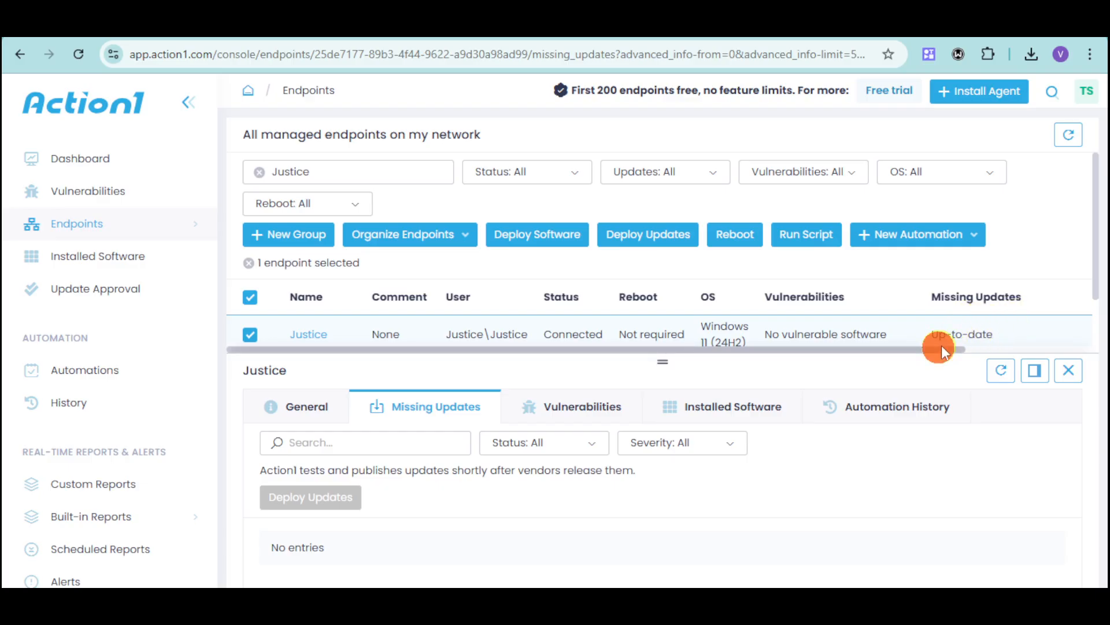
# - Examine the selected endpoint's general details, including its agent version, boot time, manufacturer and CPU information
pyautogui.moveTo(941, 345)
pyautogui.mouseDown()
pyautogui.moveTo(1008, 345)
pyautogui.moveTo(921, 346)
pyautogui.mouseUp()
pyautogui.scroll(-2, 925, 341)
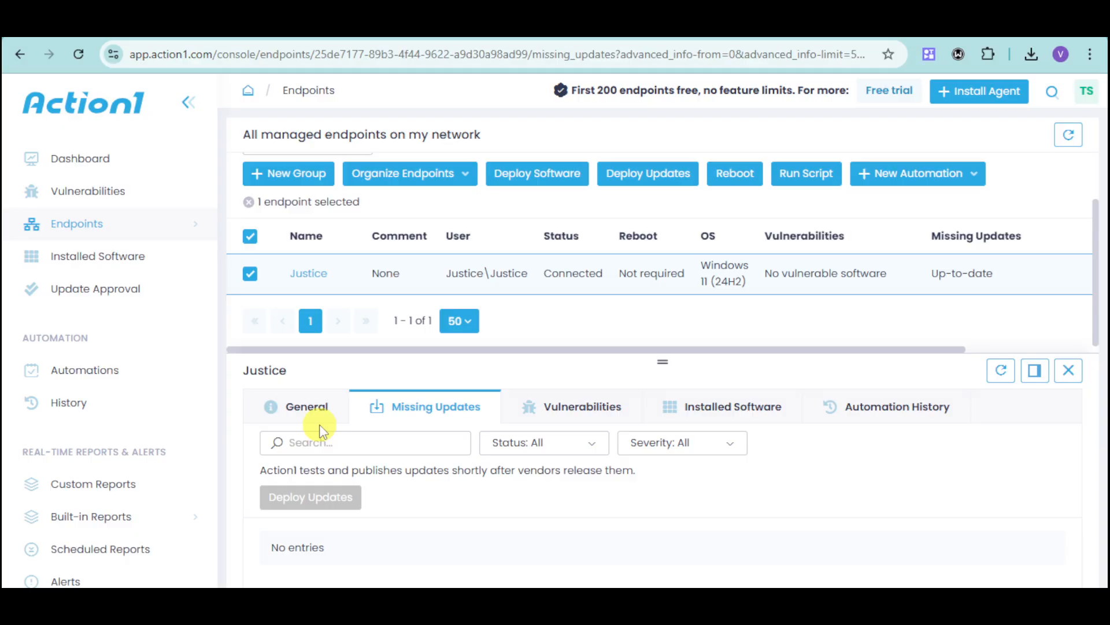
pyautogui.click(321, 404)
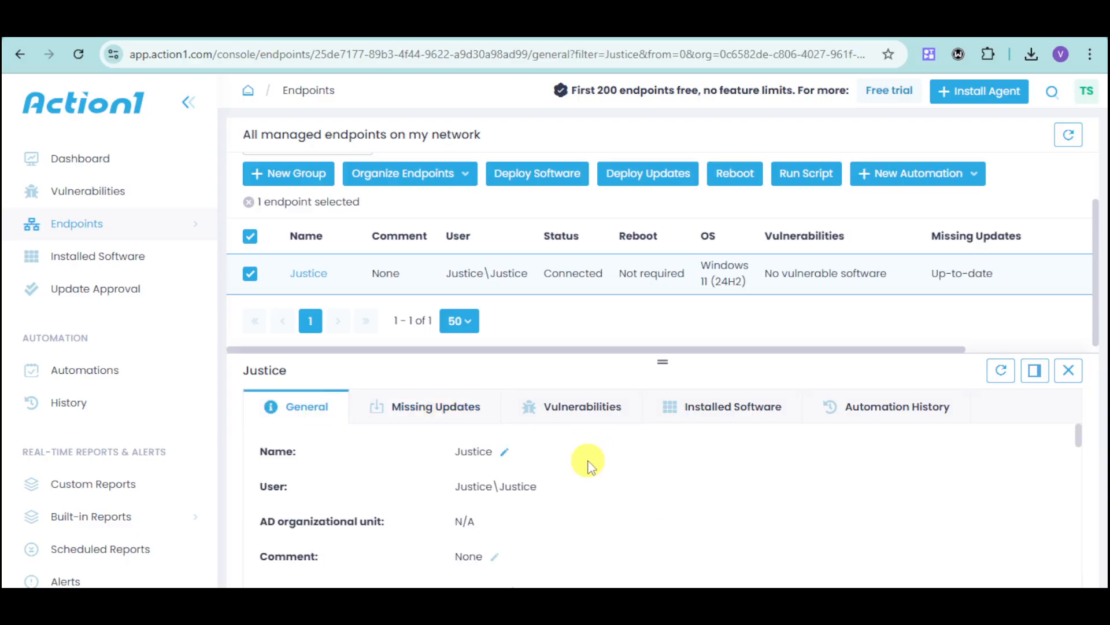
pyautogui.scroll(-5, 578, 466)
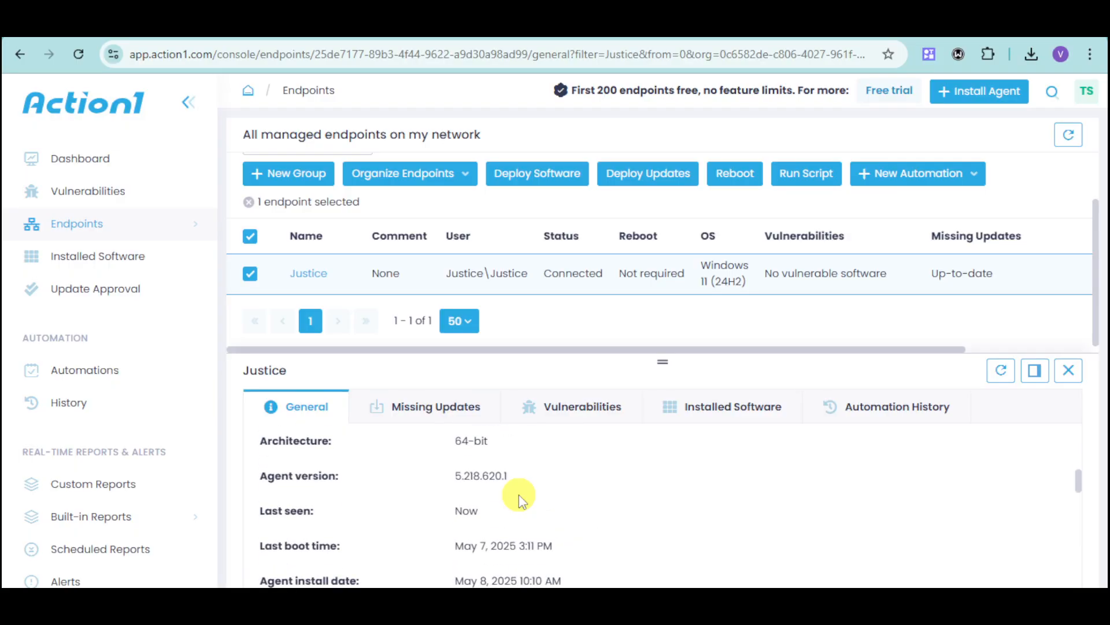
pyautogui.scroll(-3, 519, 494)
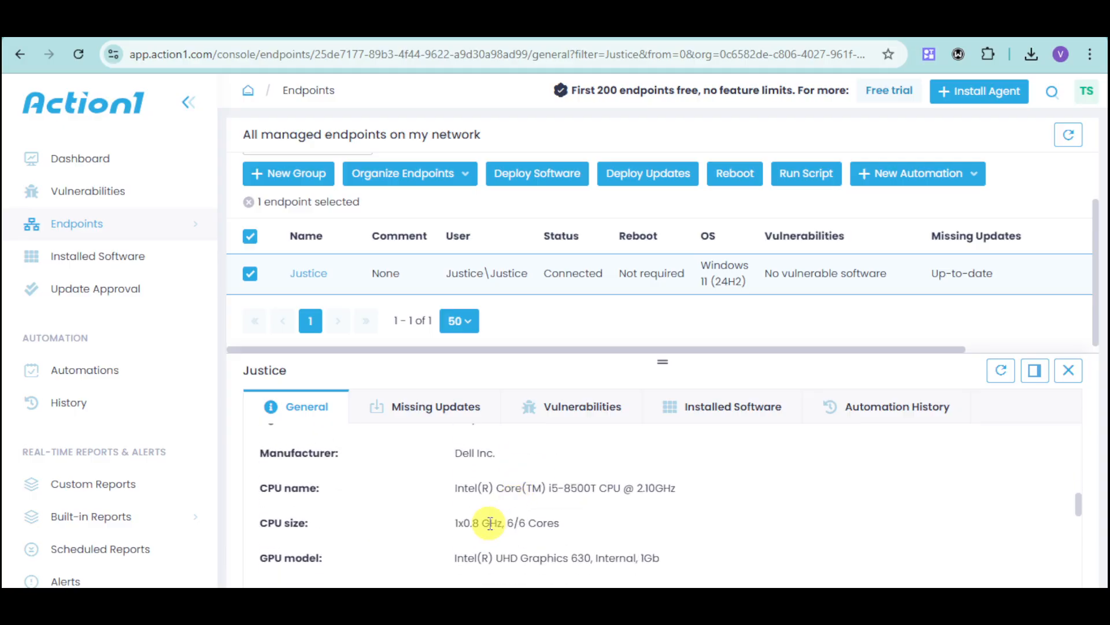
pyautogui.scroll(-3, 503, 509)
pyautogui.scroll(-2, 489, 527)
pyautogui.scroll(6, 488, 523)
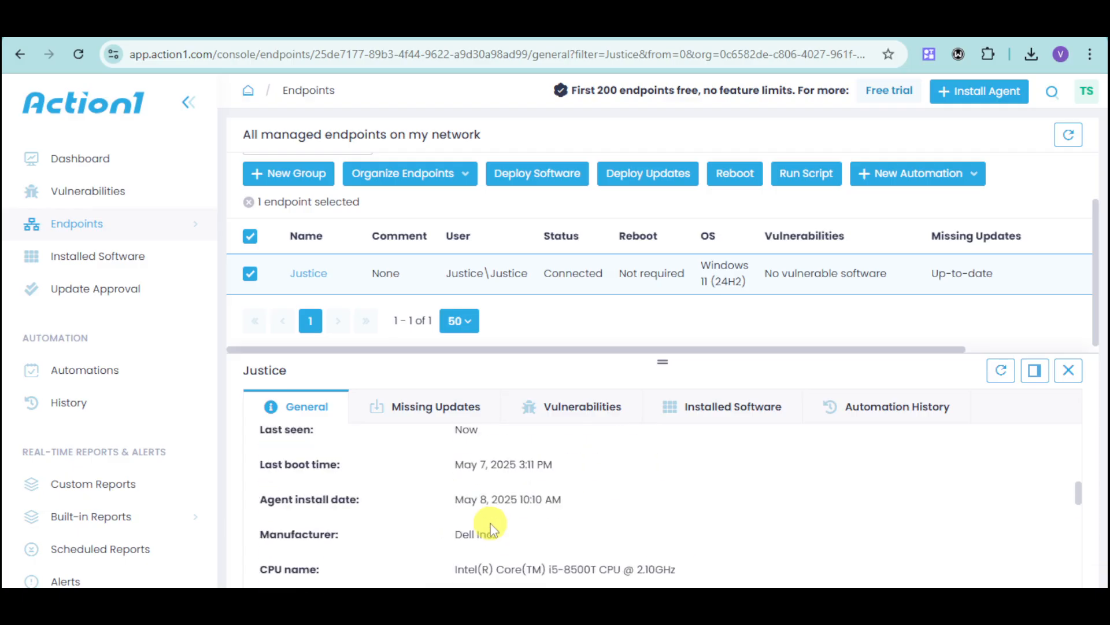
# - Review the endpoint's missing updates, vulnerabilities, installed software and automation history
pyautogui.click(440, 411)
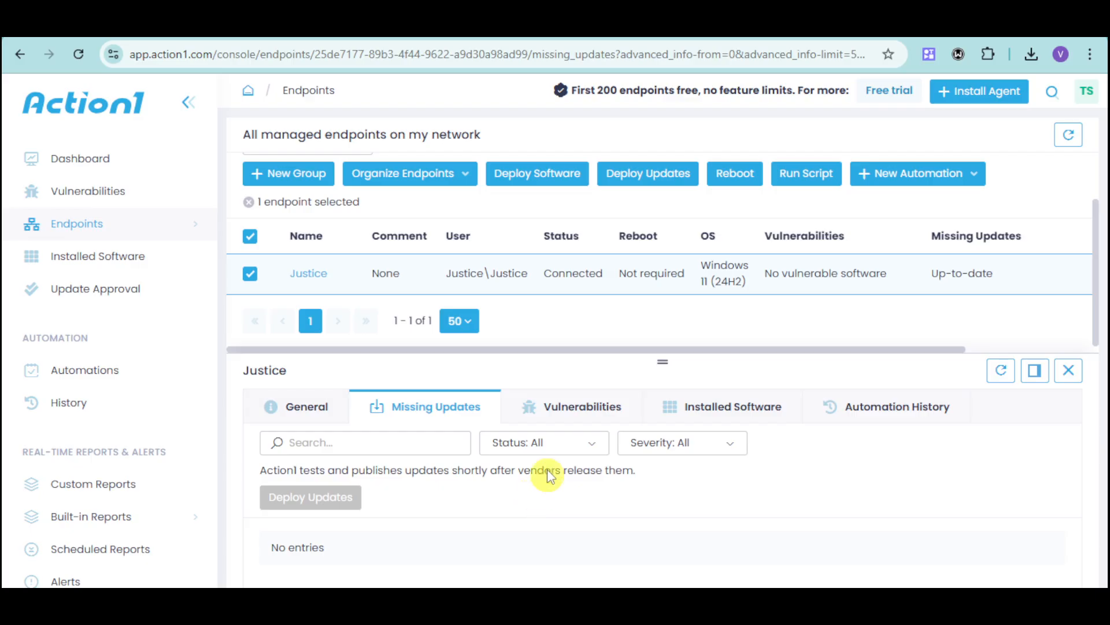
pyautogui.click(575, 412)
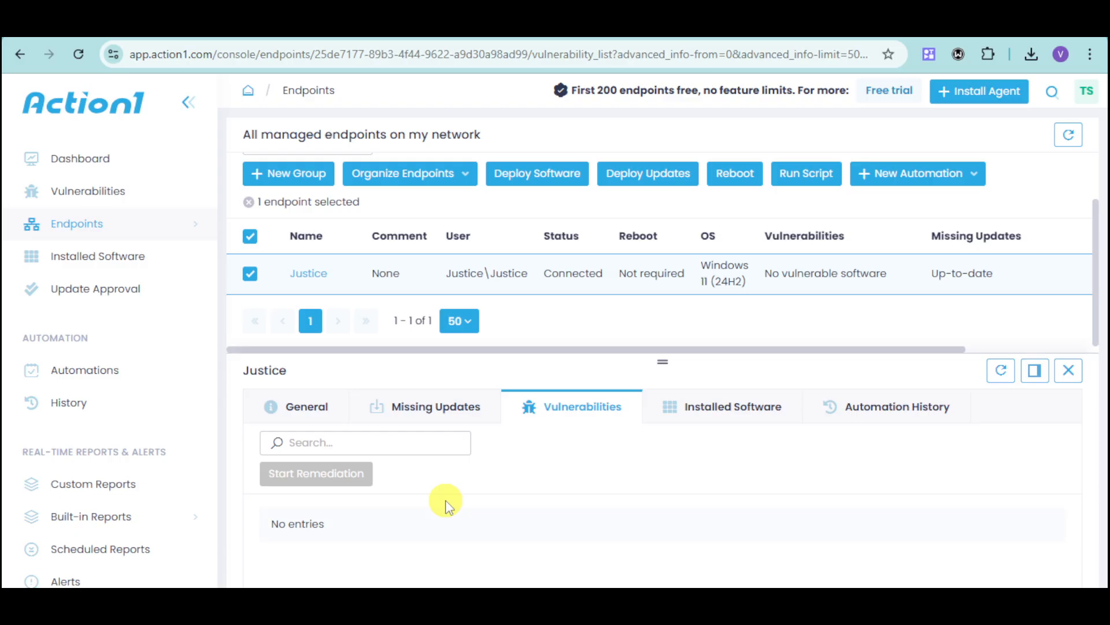
pyautogui.click(701, 408)
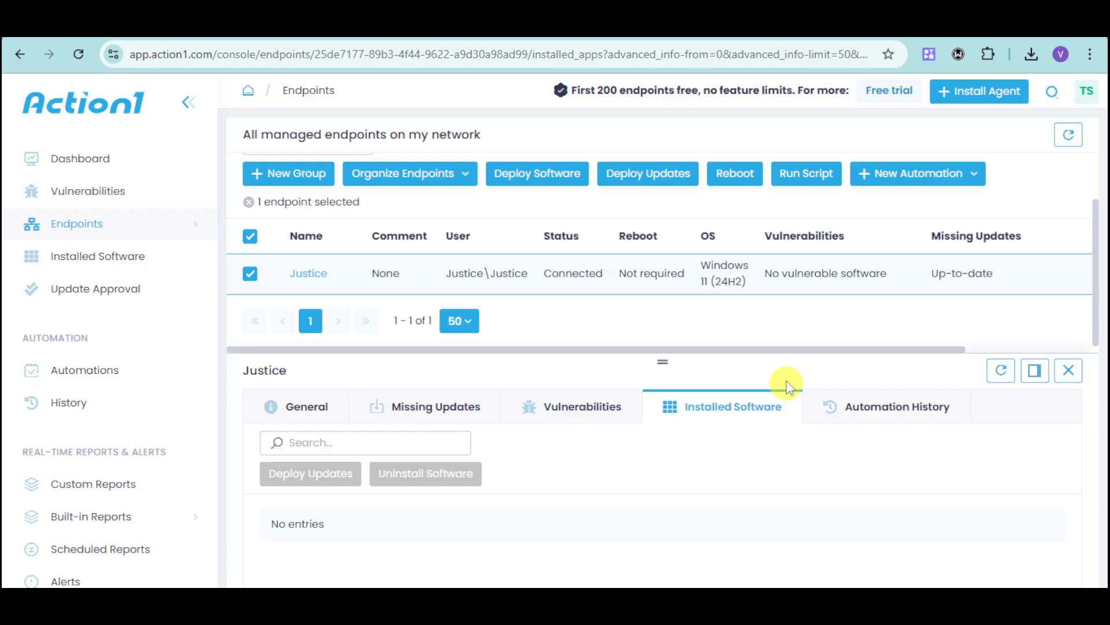
pyautogui.click(843, 414)
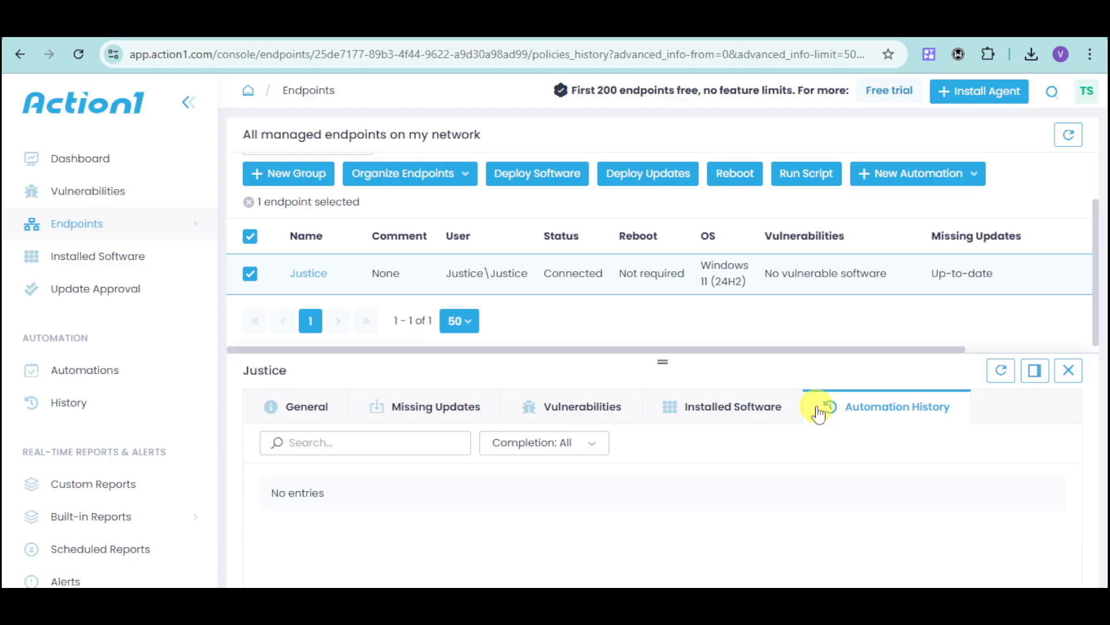
# - Start a new Uninstall Software automation and add Opera GX Stable (custom) as the software to uninstall
pyautogui.click(908, 186)
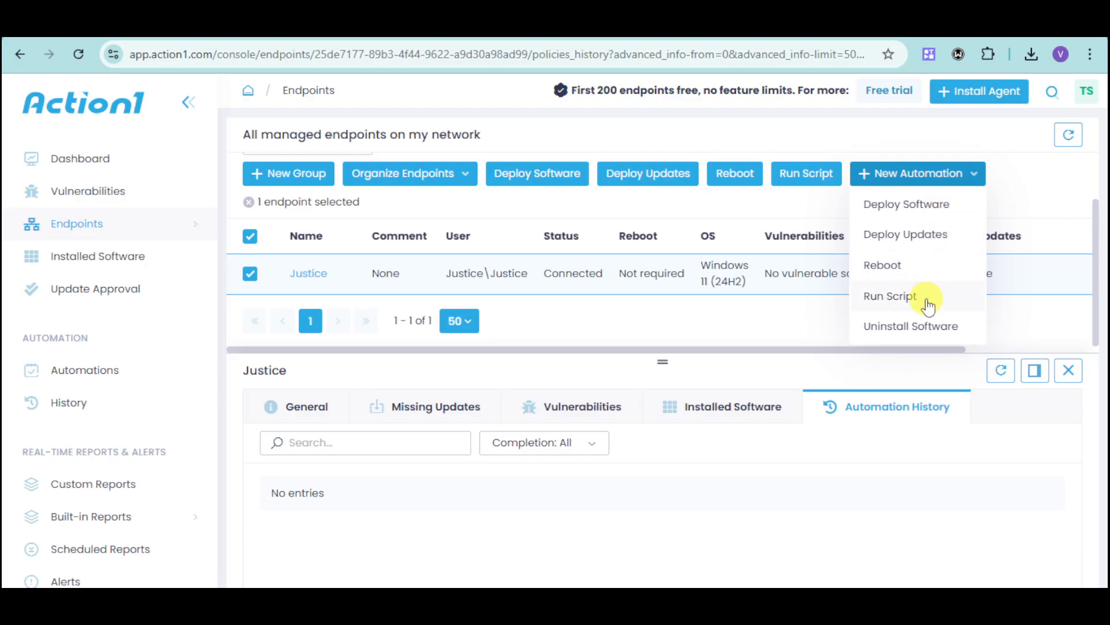
pyautogui.click(934, 329)
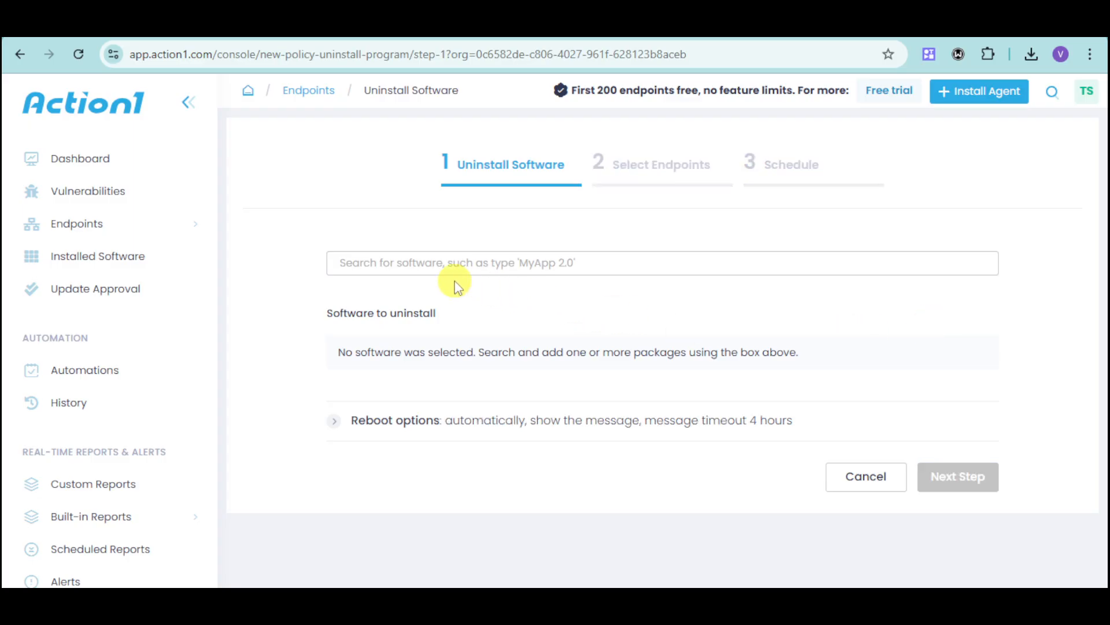
pyautogui.click(569, 261)
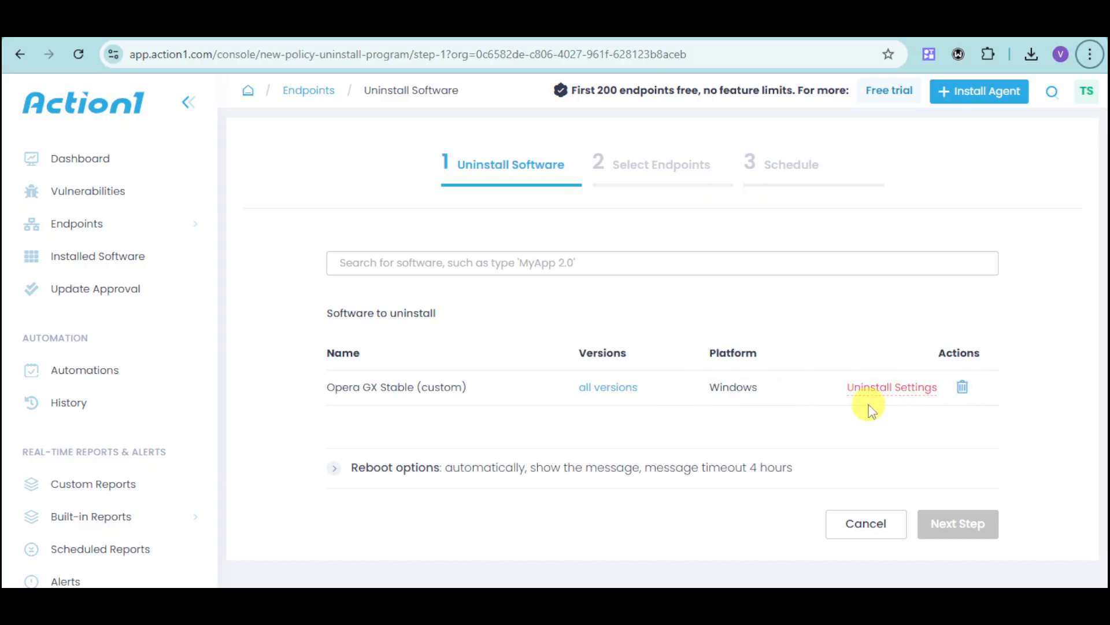
# - Examine the uninstall automation's reboot options and return to the managed endpoints list
pyautogui.click(338, 470)
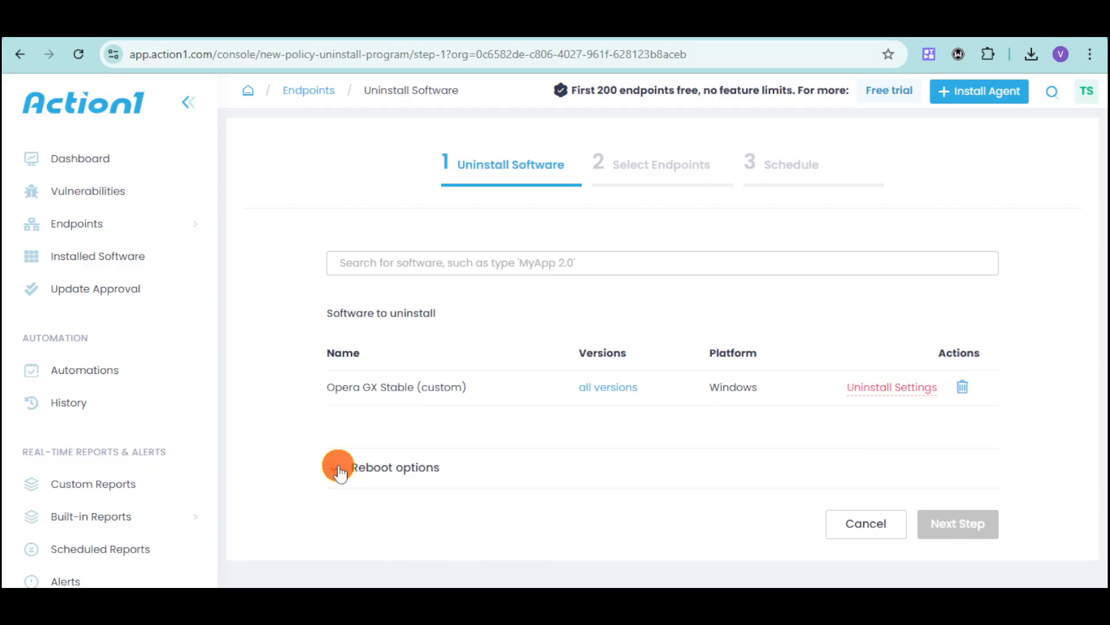
pyautogui.scroll(-4, 511, 461)
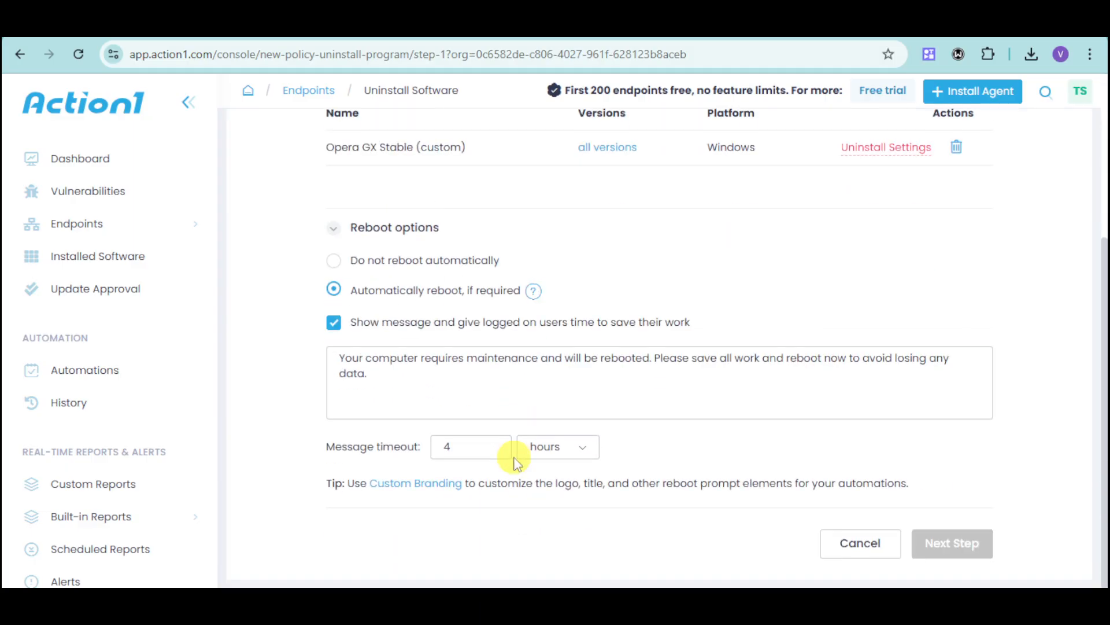
pyautogui.scroll(4, 516, 461)
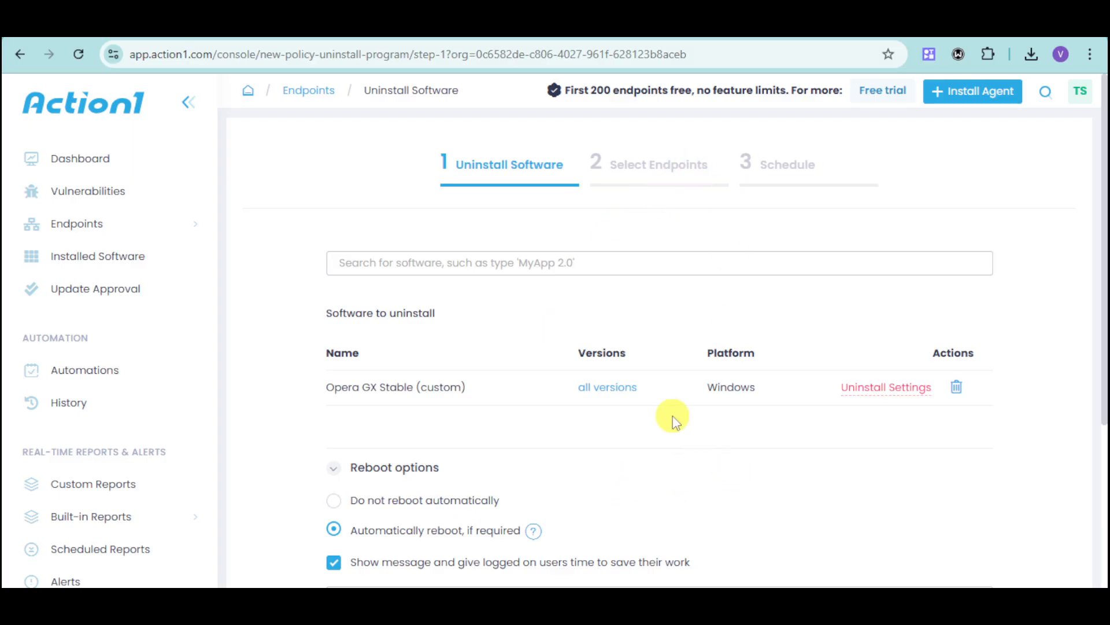
pyautogui.hotkey('alt', 'Left')
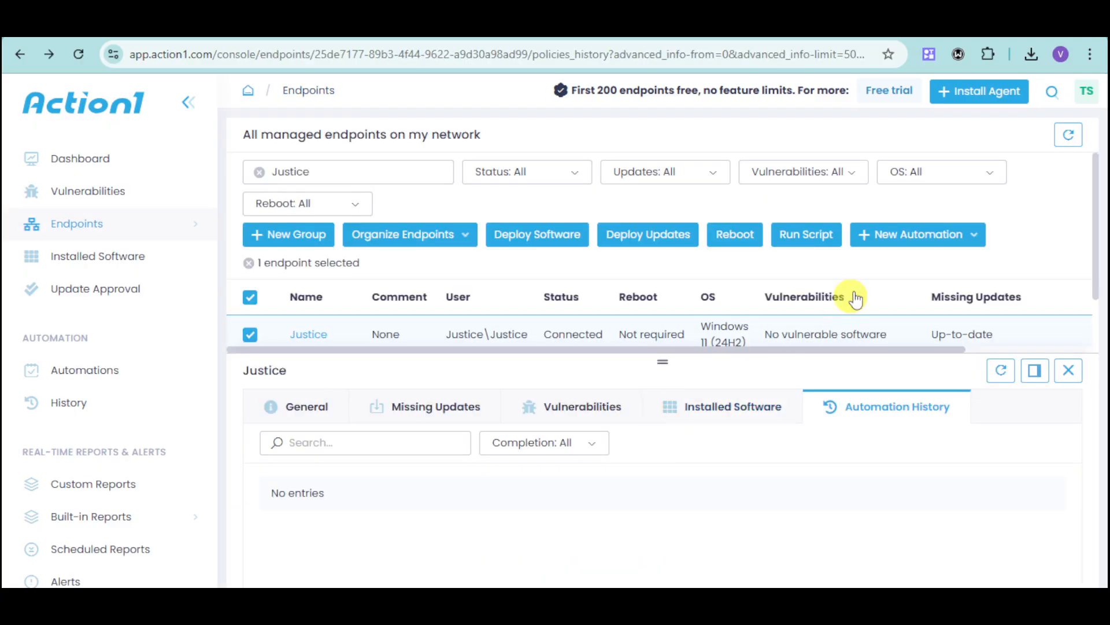
# - Start a new Deploy Updates automation for all updates, review its approval and Windows update settings, and continue to endpoint selection
pyautogui.click(925, 237)
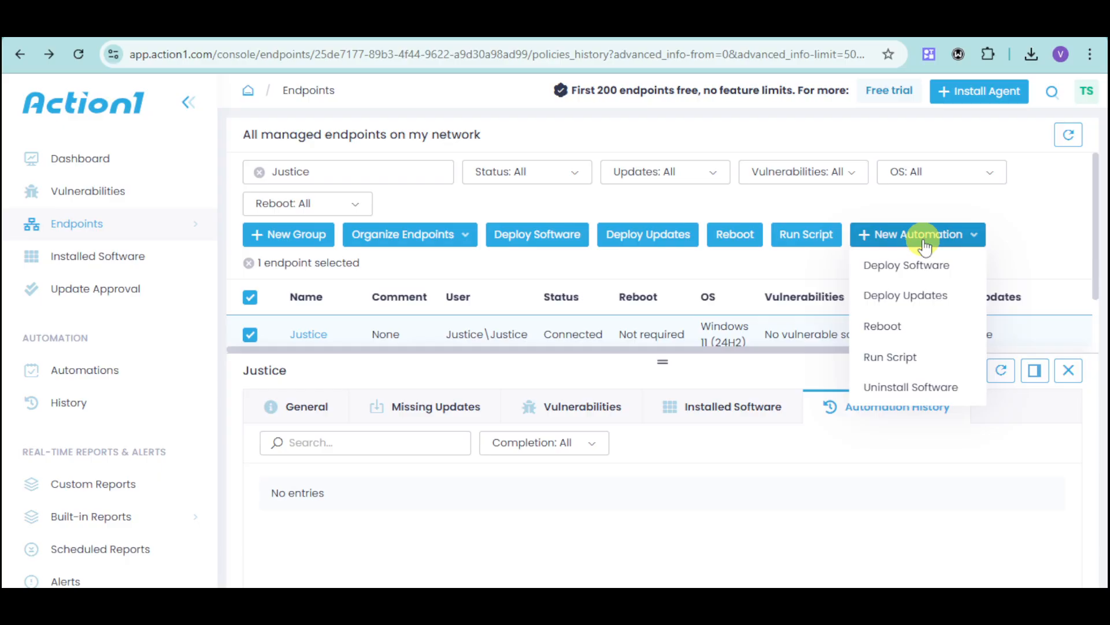
pyautogui.click(947, 297)
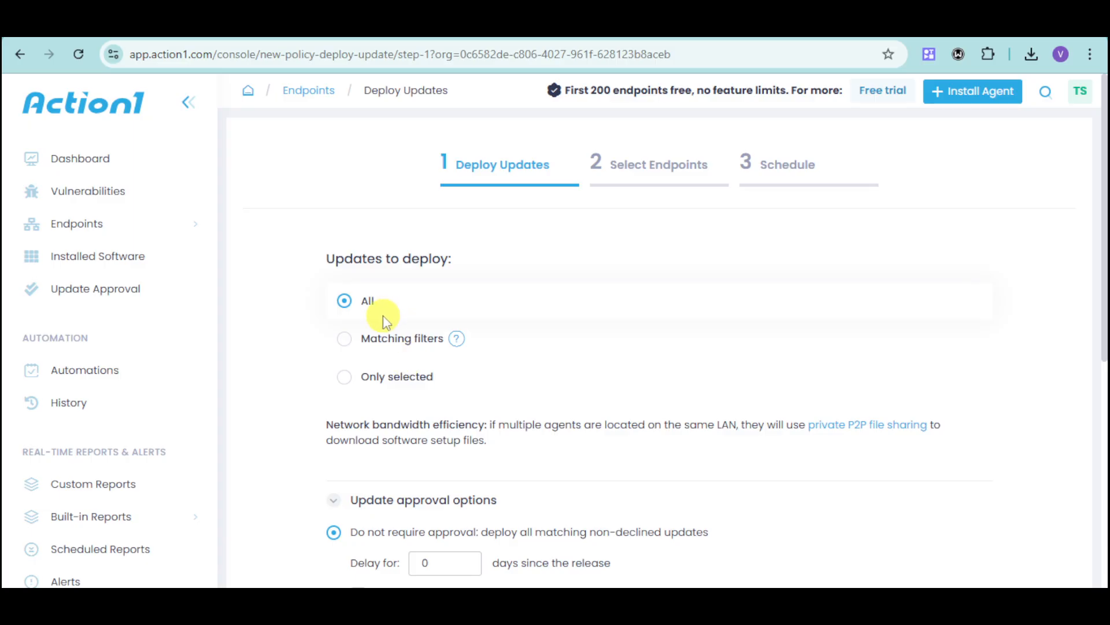
pyautogui.scroll(-3, 498, 416)
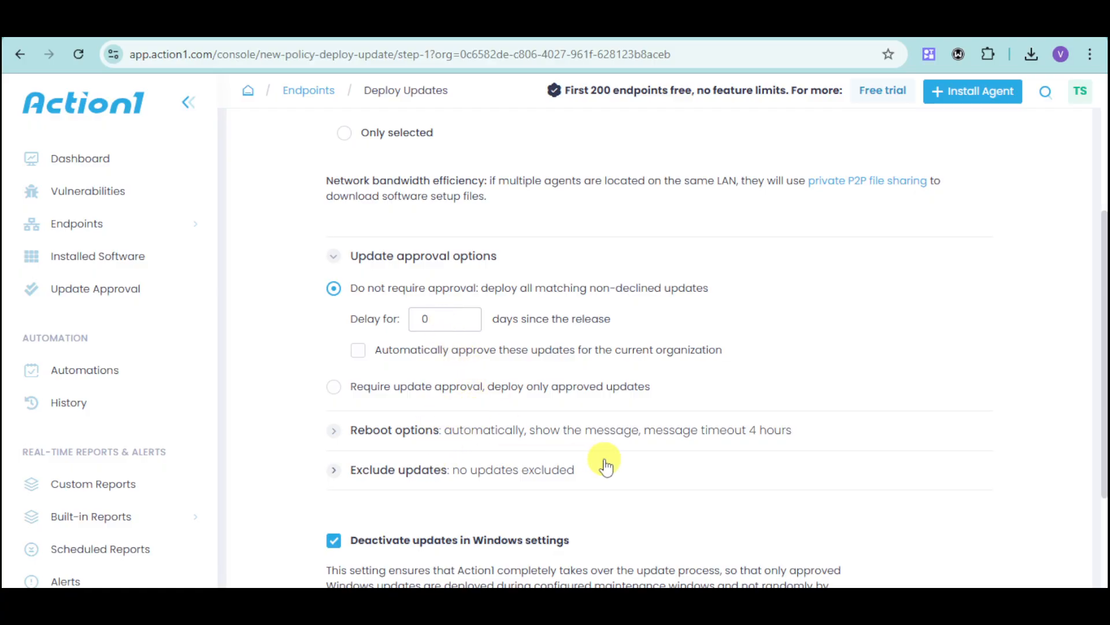
pyautogui.scroll(-3, 601, 463)
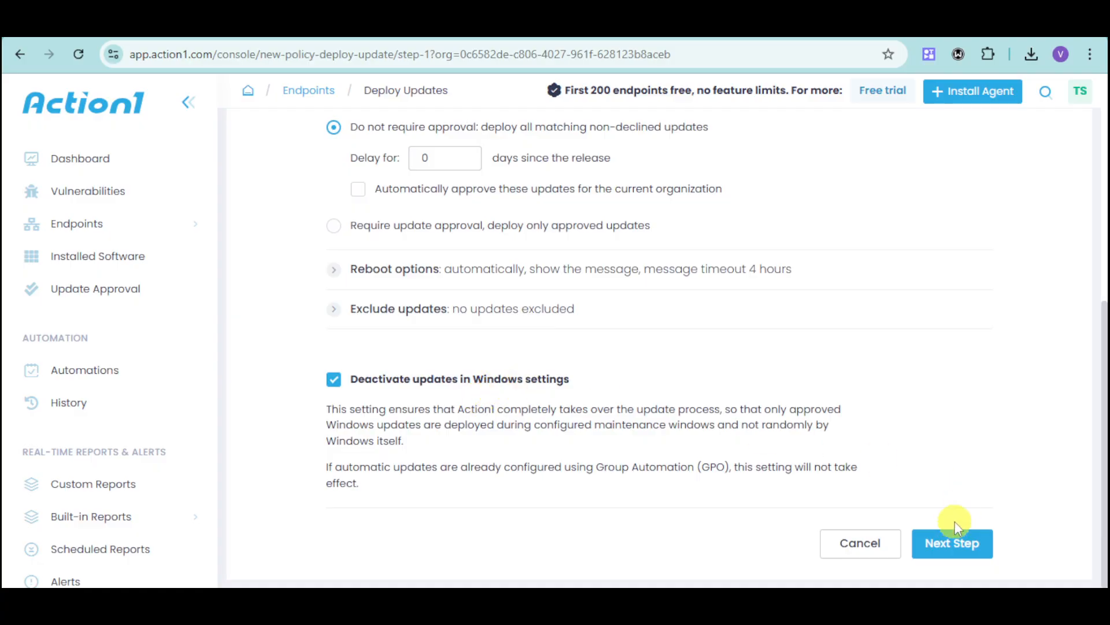
pyautogui.click(945, 552)
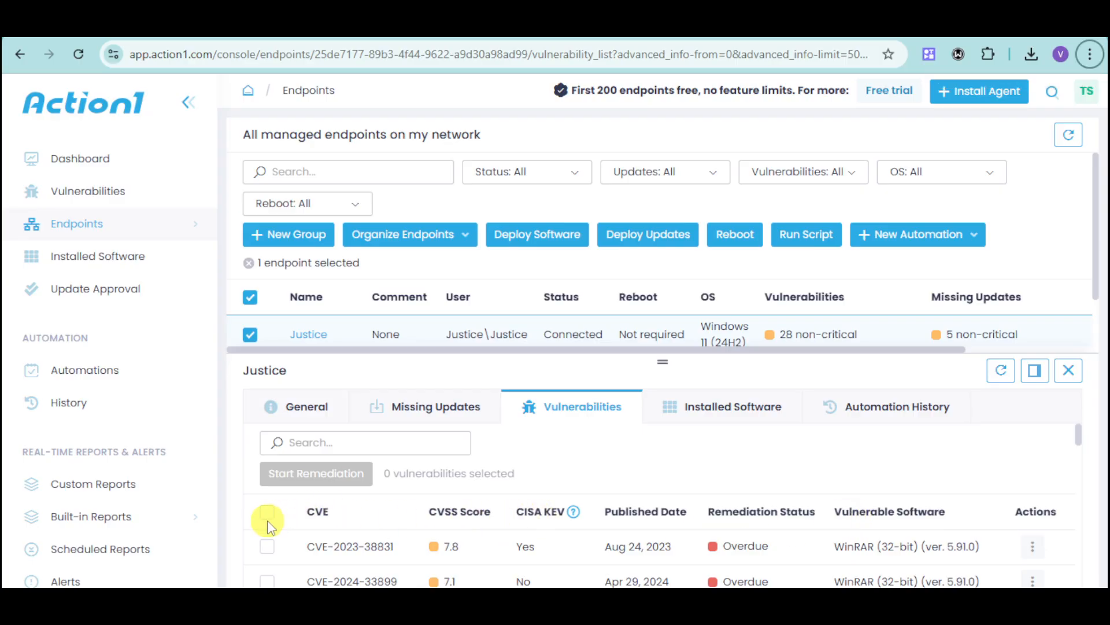
# - Select all of the endpoint's vulnerabilities, and review its missing updates and select all of them
pyautogui.click(266, 513)
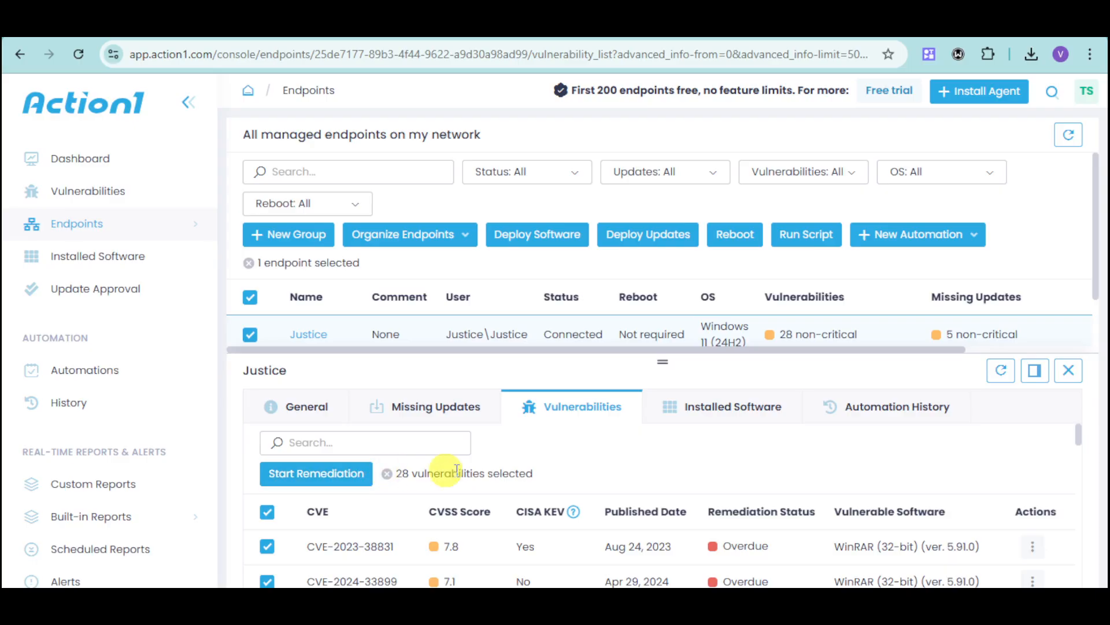
pyautogui.click(450, 405)
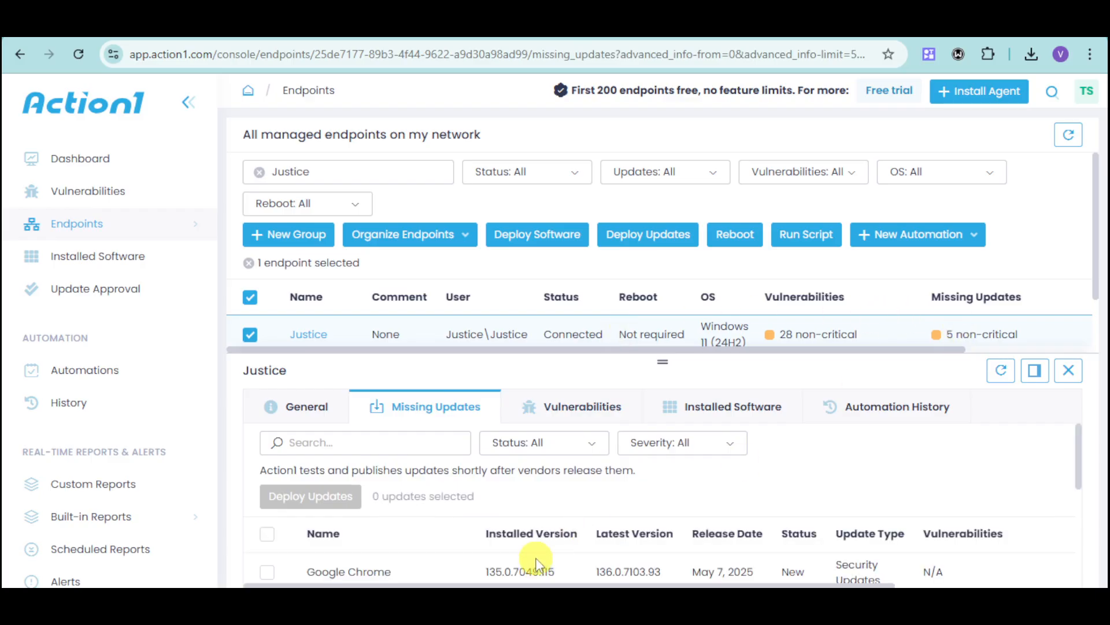
pyautogui.scroll(-1, 536, 555)
pyautogui.scroll(1, 463, 557)
pyautogui.scroll(-1, 463, 557)
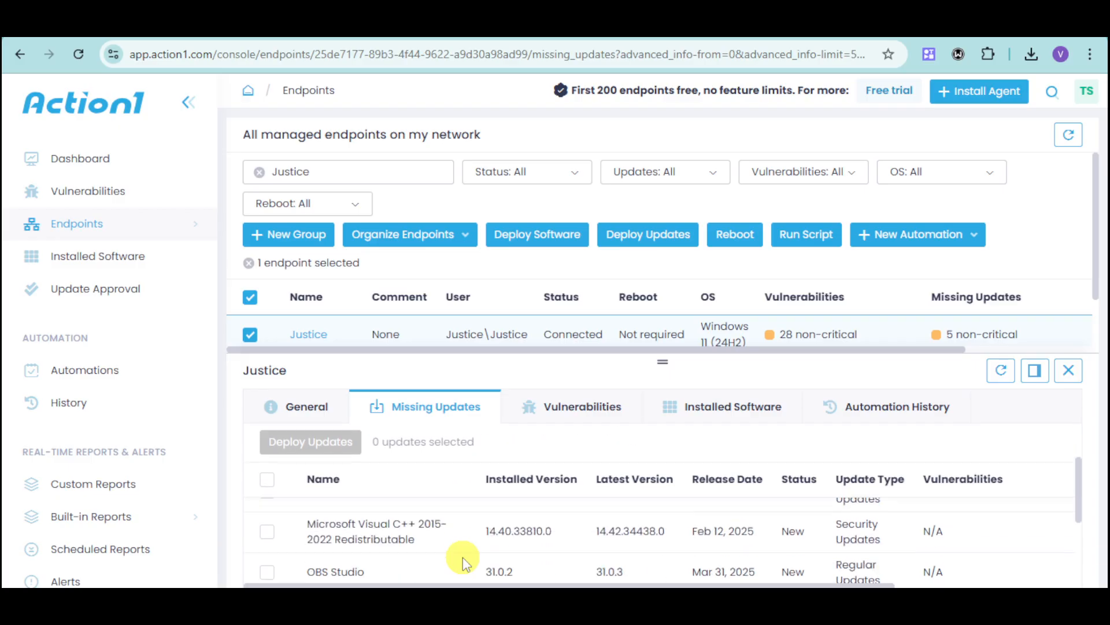
pyautogui.scroll(-2, 488, 557)
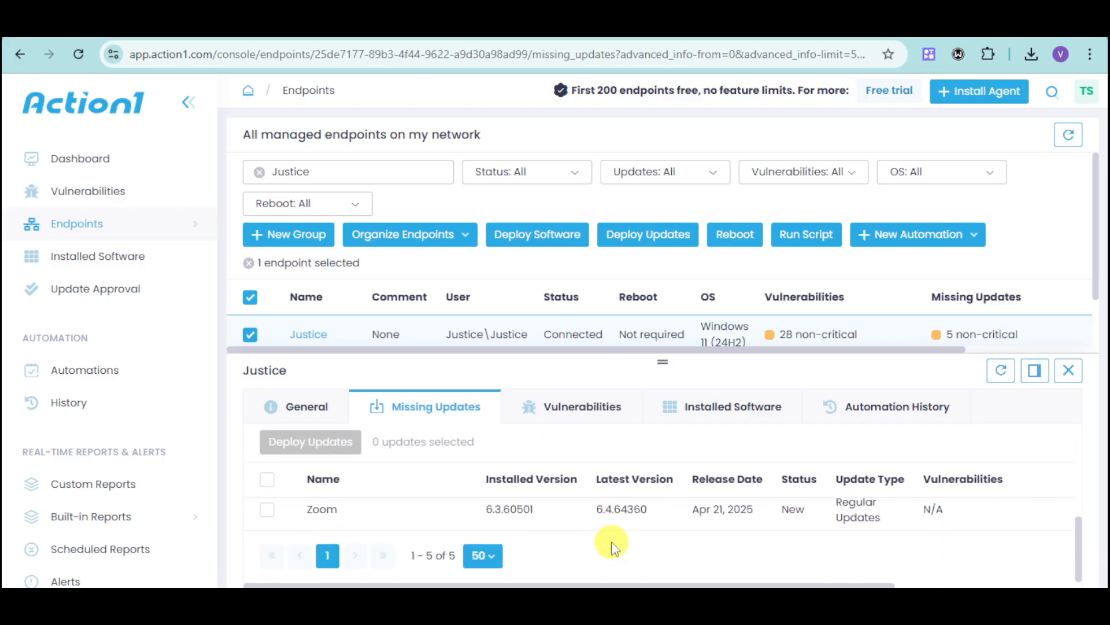
pyautogui.scroll(4, 615, 546)
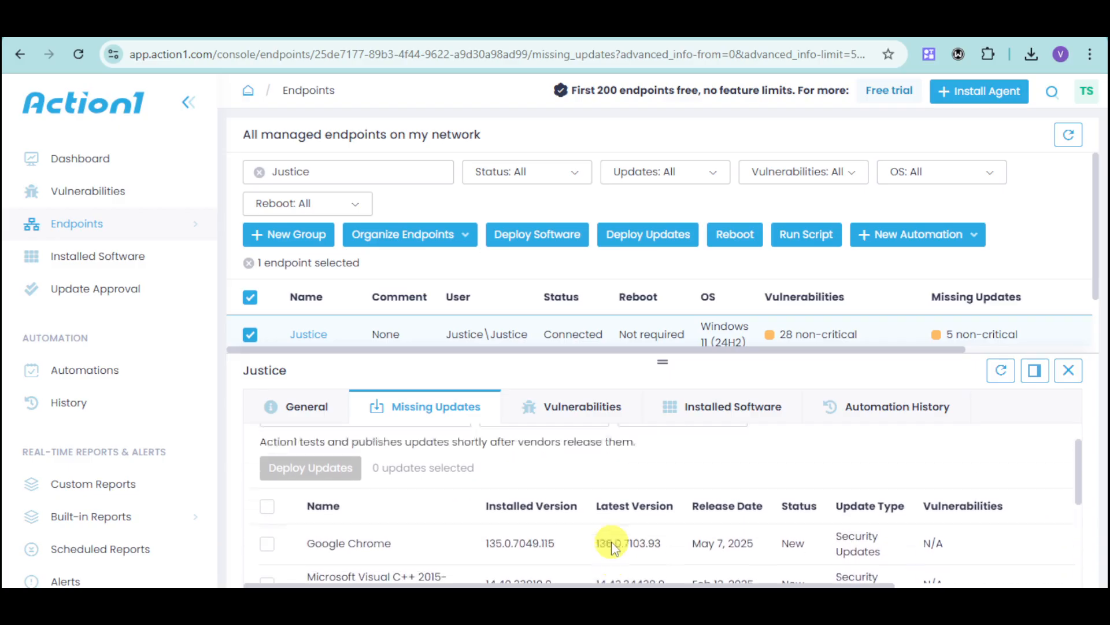
pyautogui.click(266, 535)
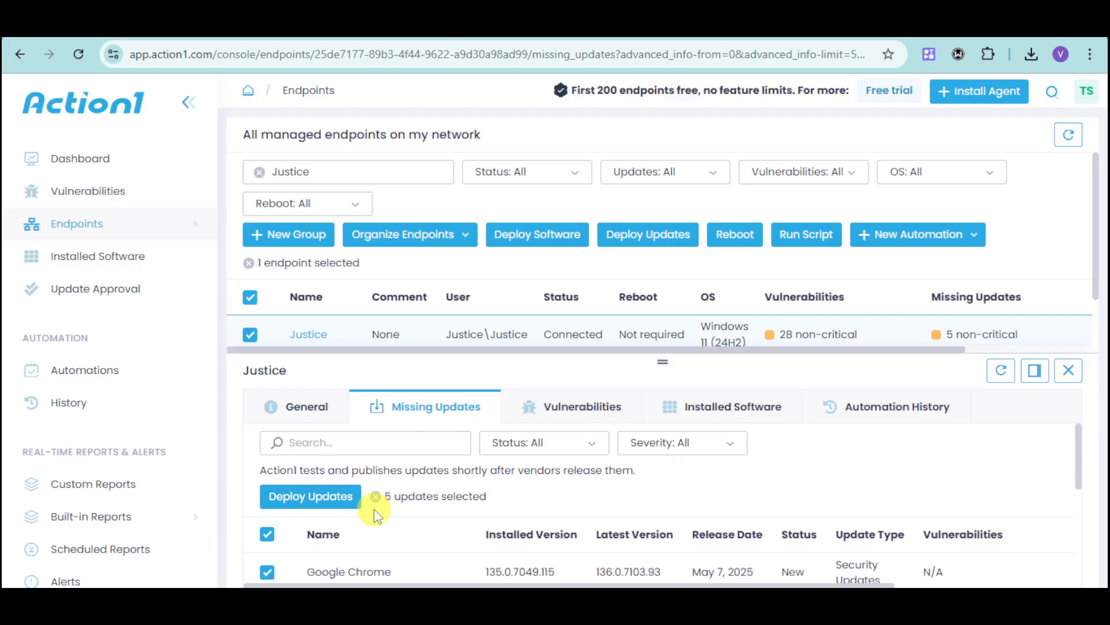
# - Examine the dashboard's overview, endpoint summary, vulnerability remediation and update deployment compliance and deadlines, and pending update approvals
pyautogui.click(141, 172)
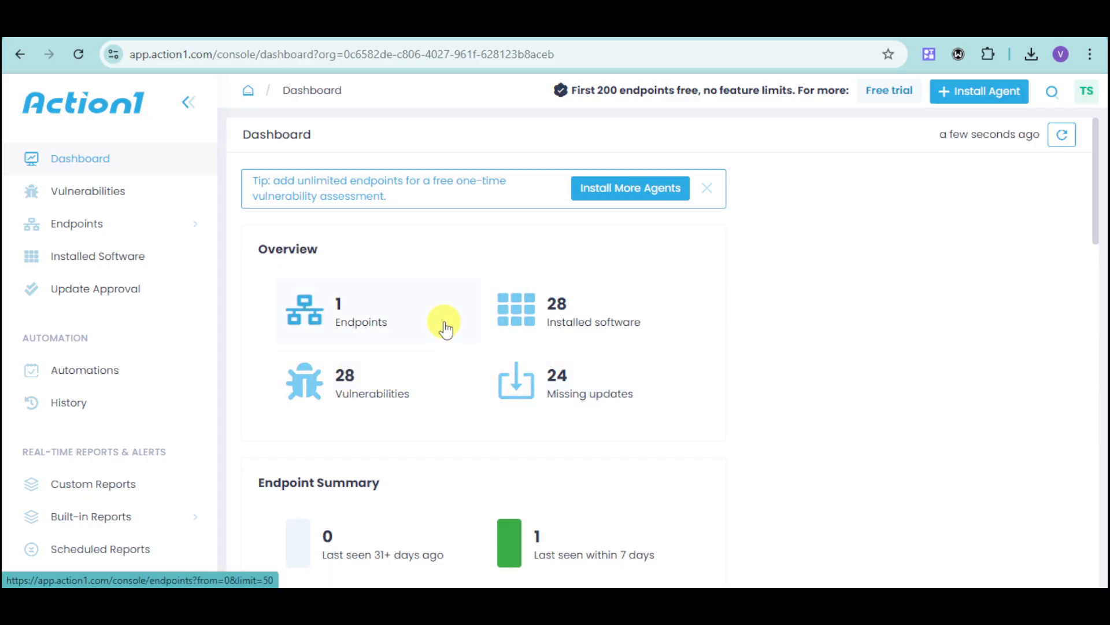
pyautogui.scroll(-3, 677, 505)
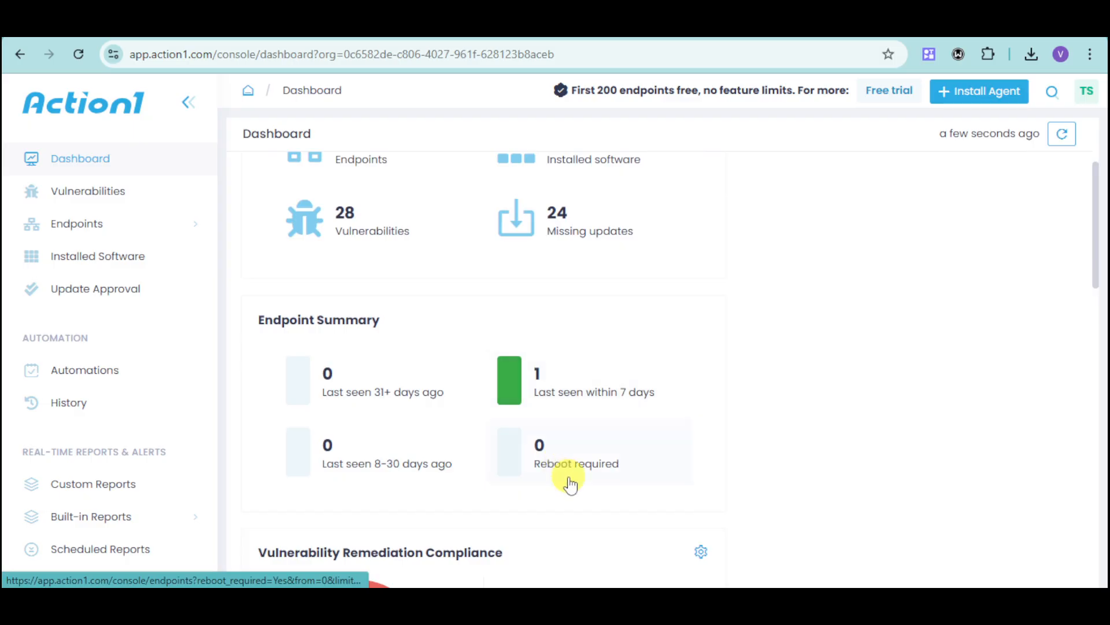
pyautogui.scroll(-4, 501, 469)
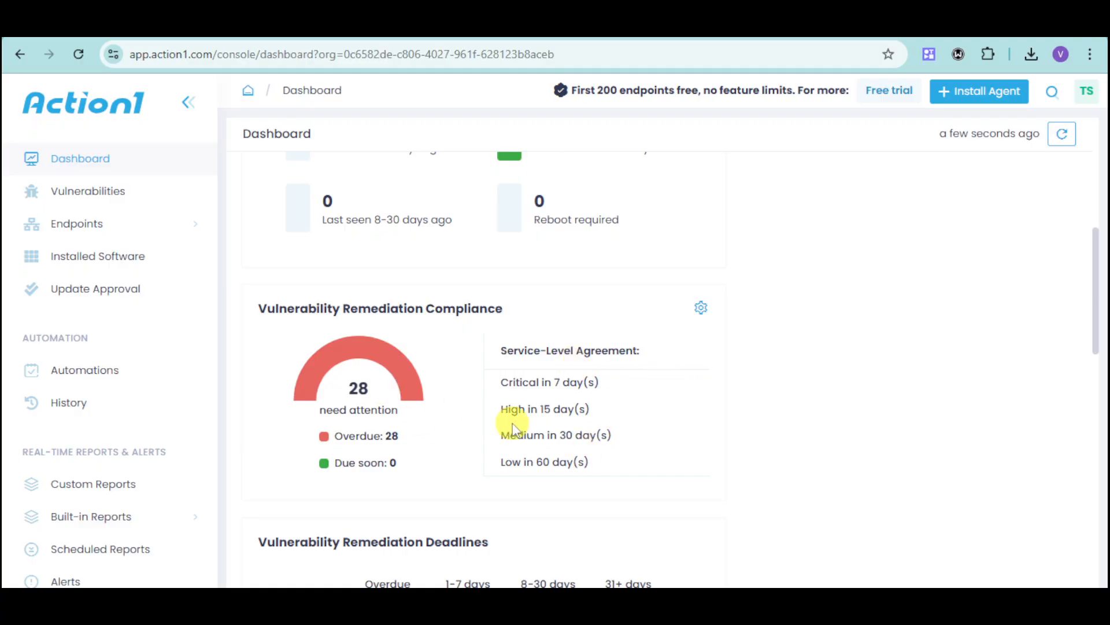
pyautogui.scroll(-4, 512, 429)
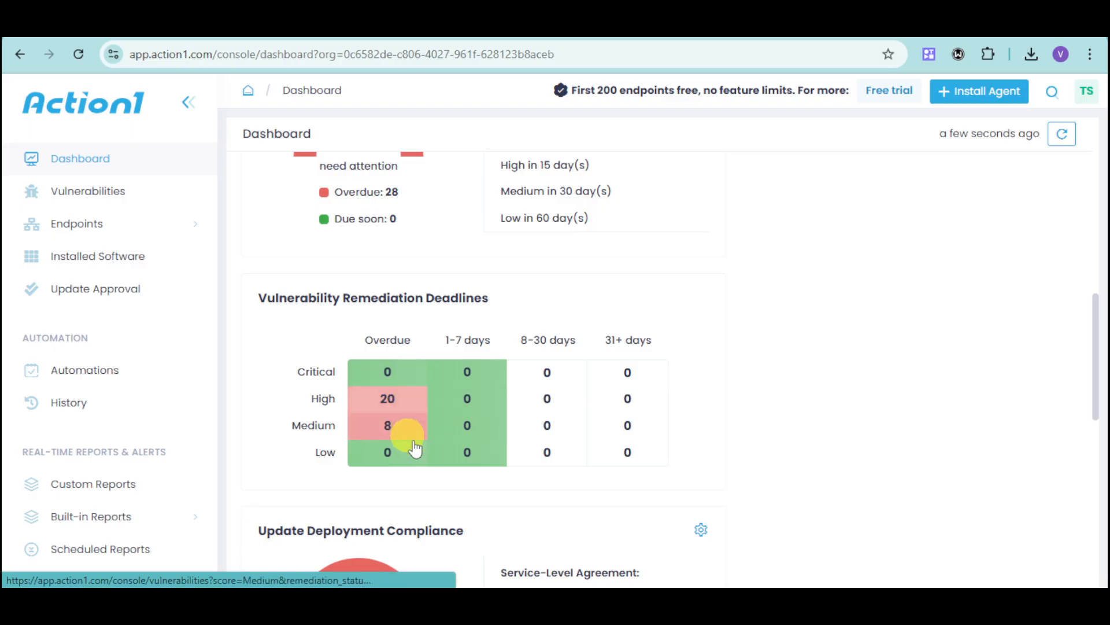
pyautogui.scroll(-4, 570, 495)
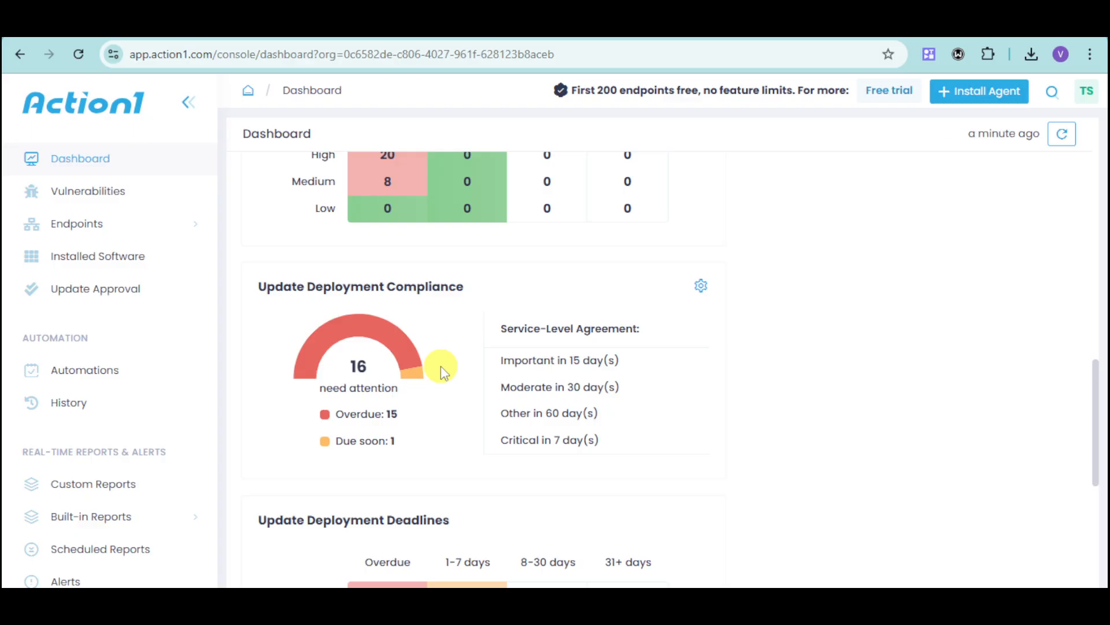
pyautogui.scroll(-4, 442, 370)
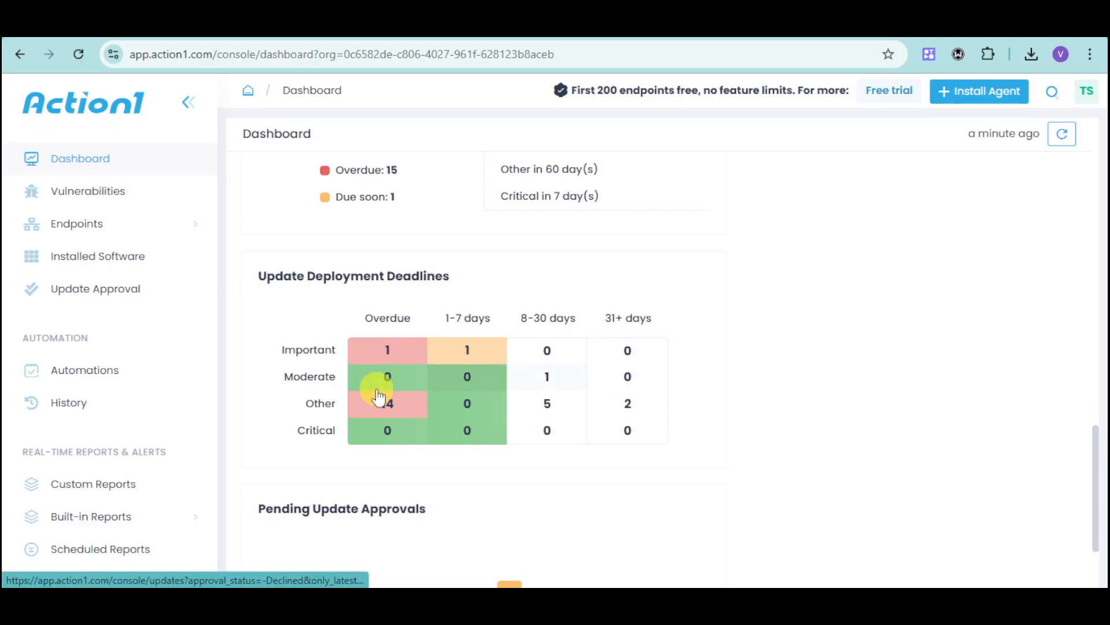
pyautogui.scroll(-2, 454, 468)
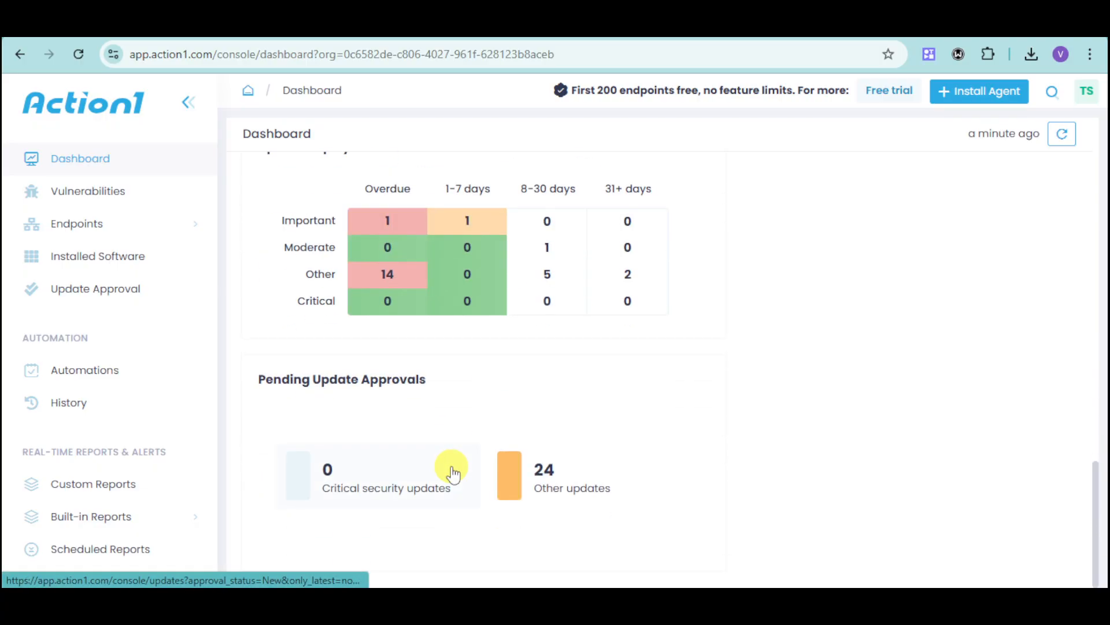
pyautogui.scroll(3, 453, 472)
pyautogui.scroll(-3, 452, 471)
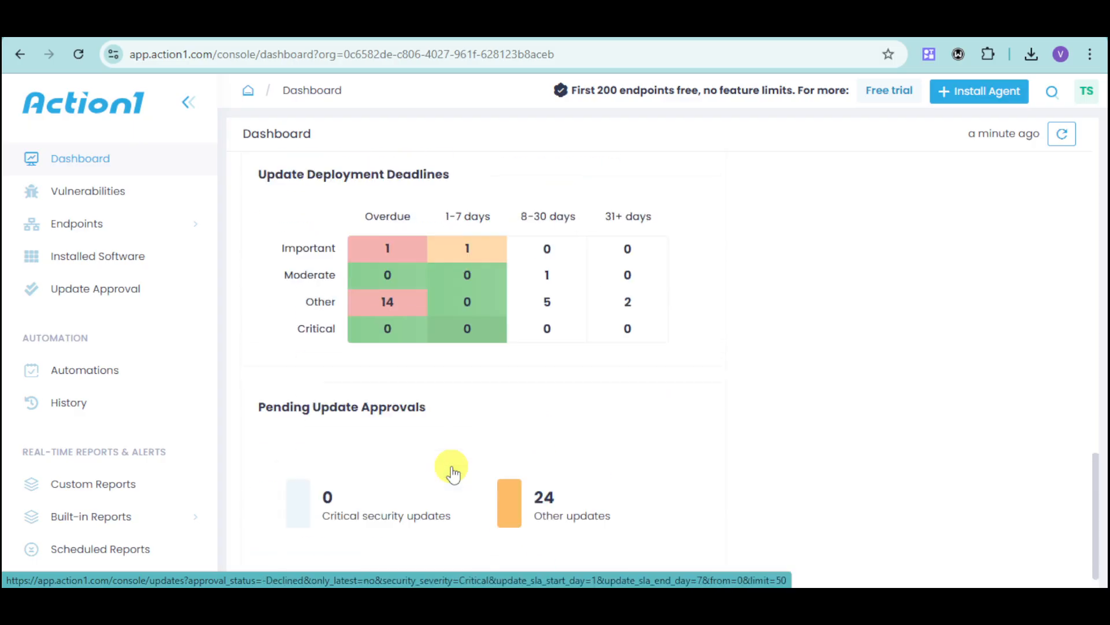
pyautogui.scroll(15, 613, 457)
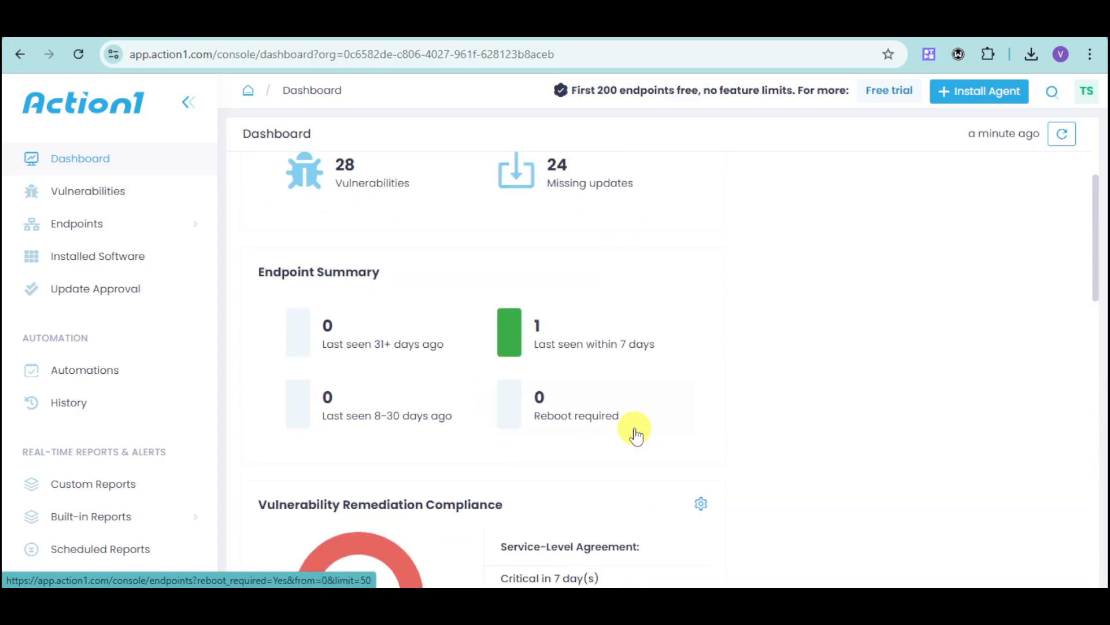
pyautogui.scroll(4, 636, 435)
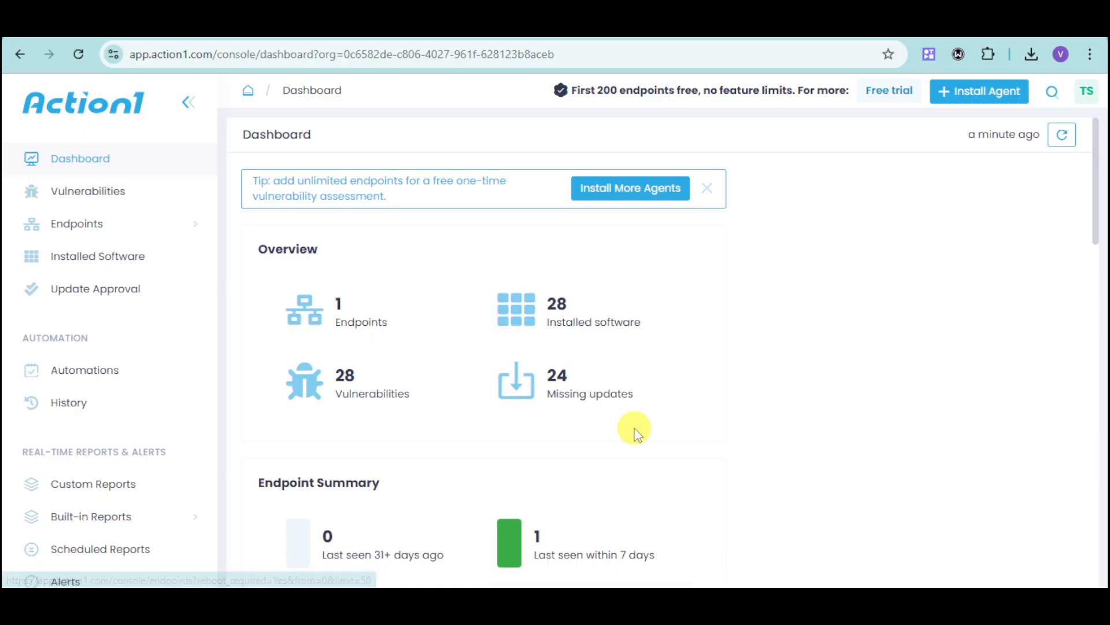